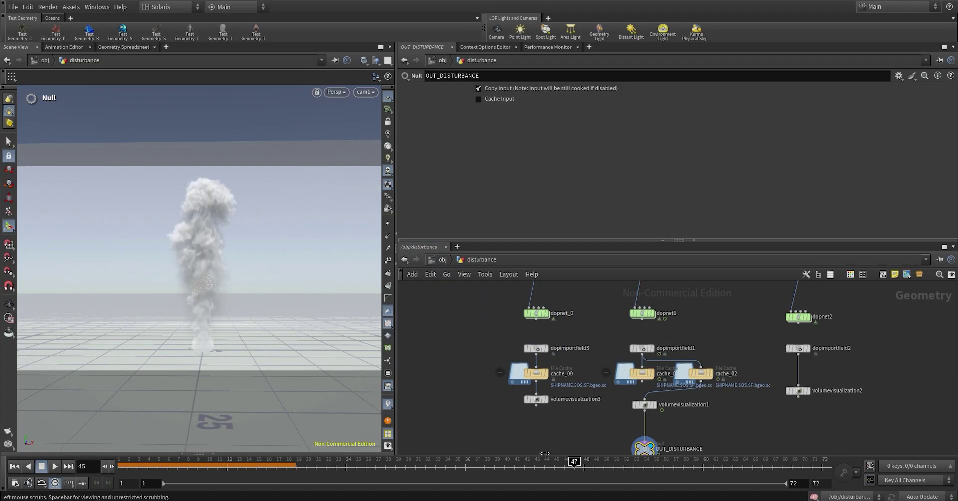
click(208, 460)
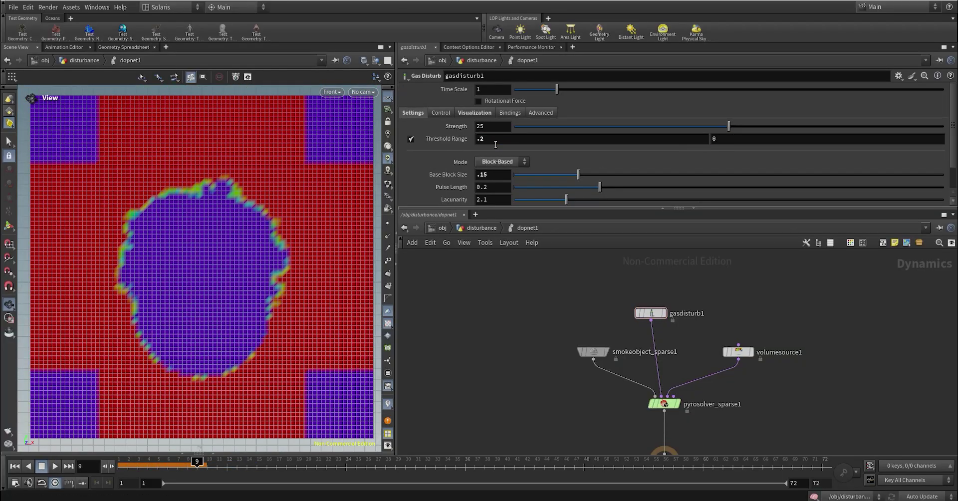
drag(495, 140, 418, 159)
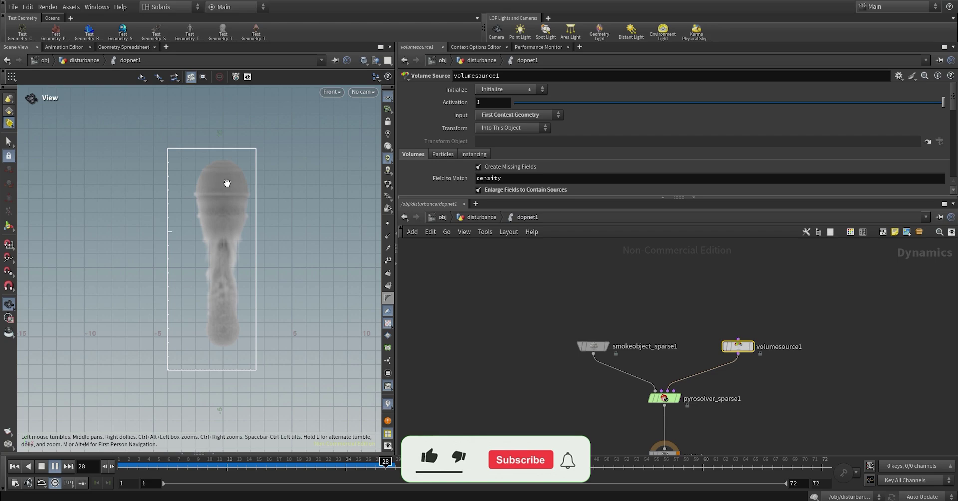
Go to frame 9, add a Gas Disturb node, and connect it to the Advection input of pyrosolver_sparse1
click(198, 466)
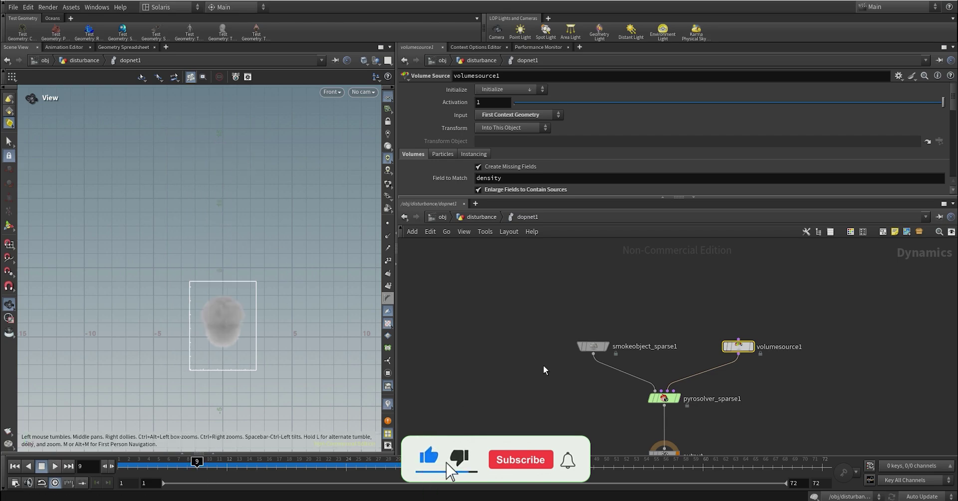
key(Tab)
text(gas)
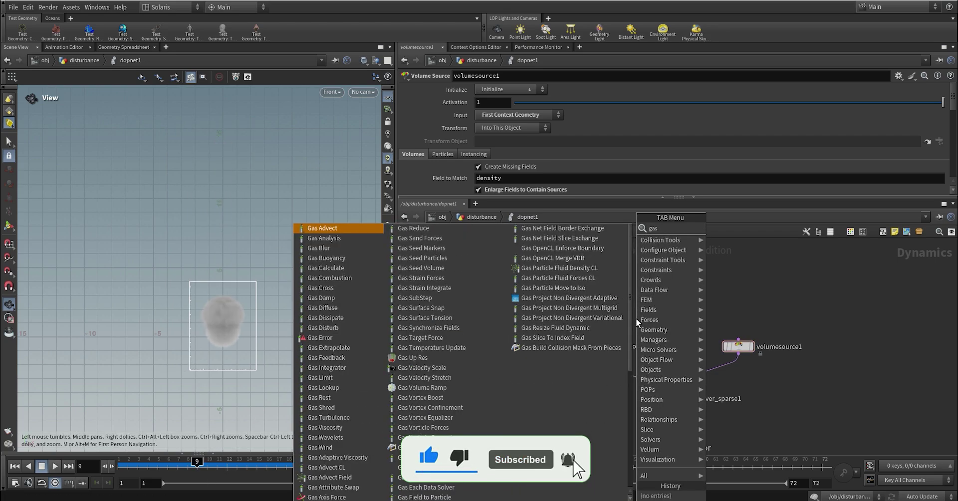
text( dis)
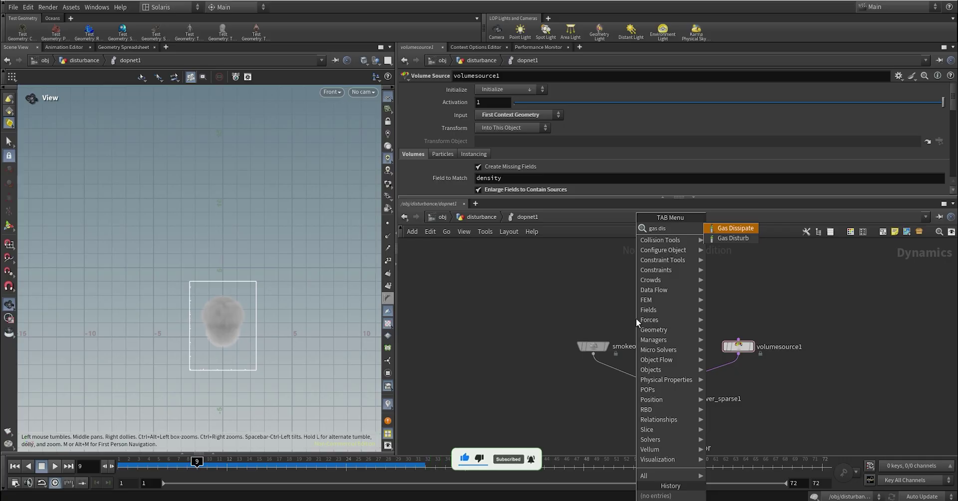
key(Return)
click(681, 302)
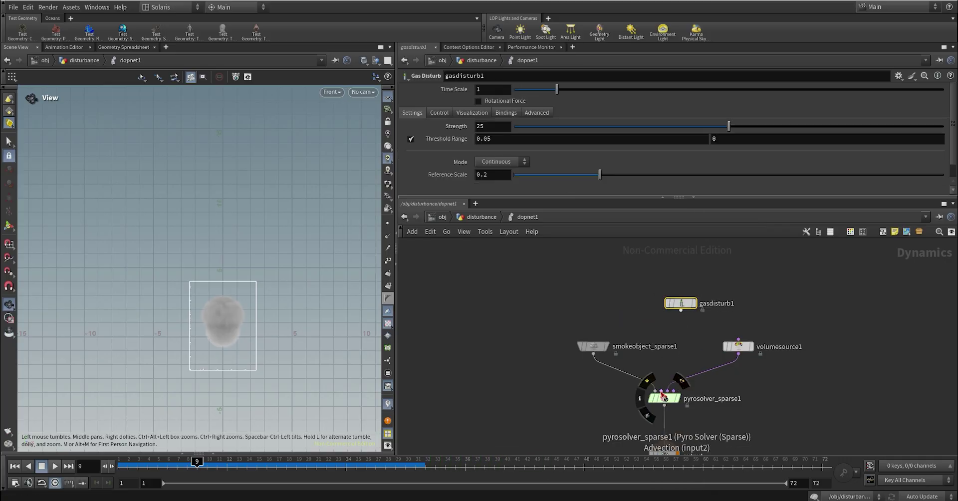
drag(661, 393, 656, 312)
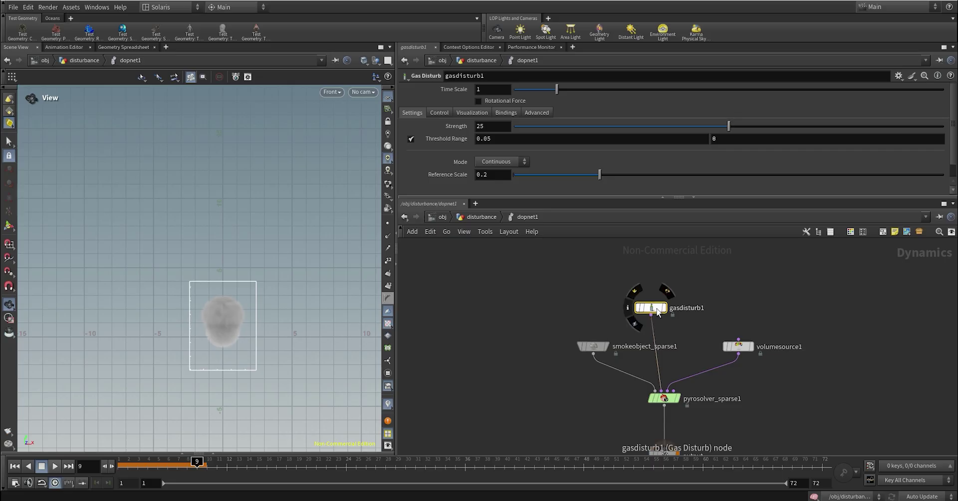
Replay the disturbed smoke simulation from the first frame and scrub through it to frame 22
click(123, 465)
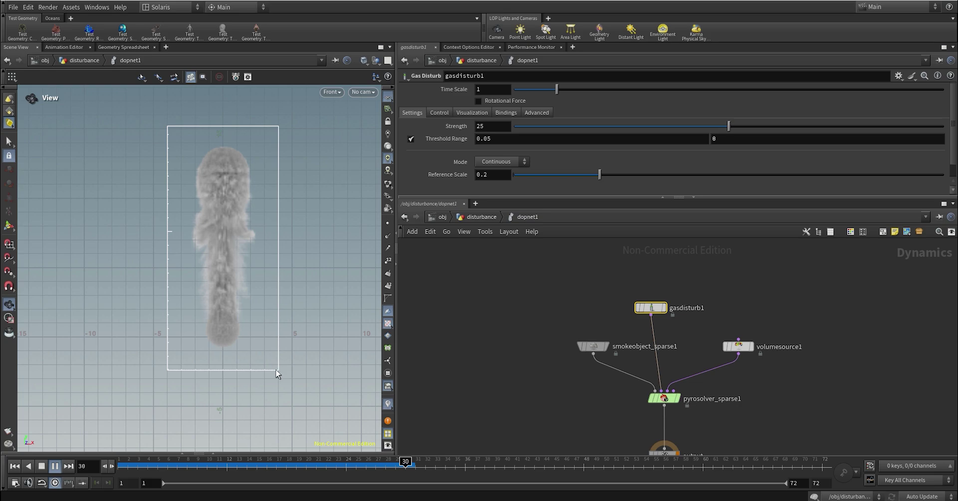
drag(128, 469, 189, 469)
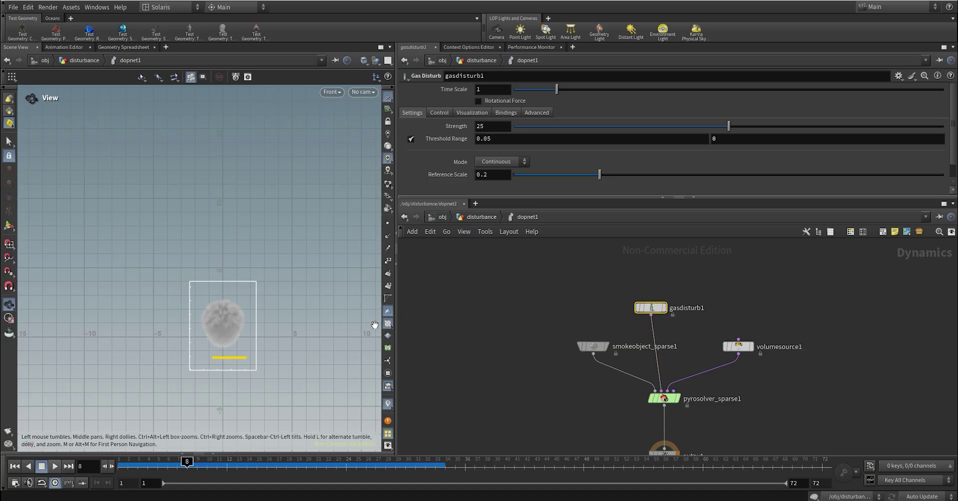
drag(209, 464, 326, 465)
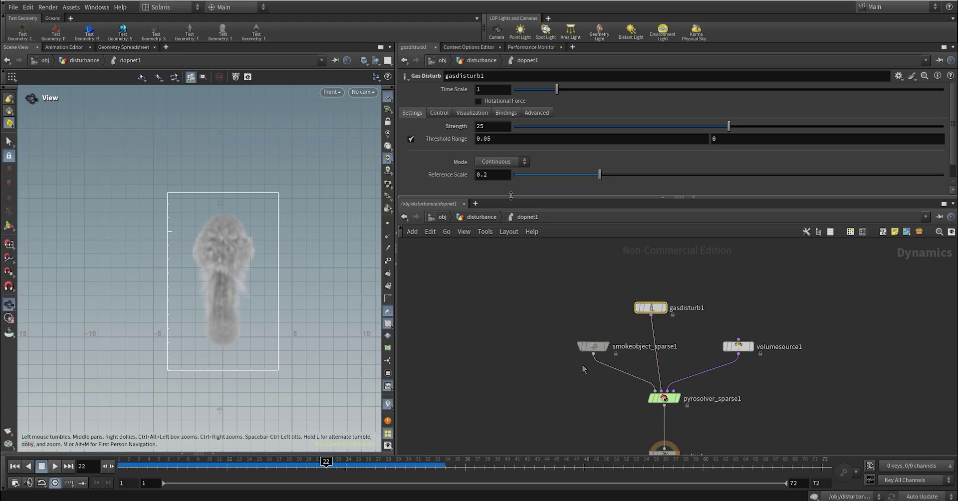
Enable Visualize Disturbance on gasdisturb1 and scrub through the simulation to frame 23
drag(511, 195, 511, 206)
click(472, 112)
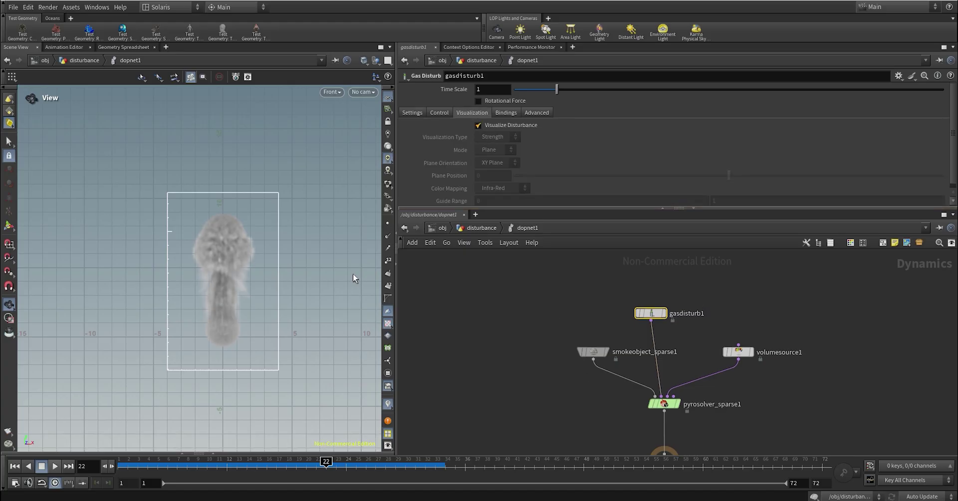
right_drag(229, 241, 219, 279)
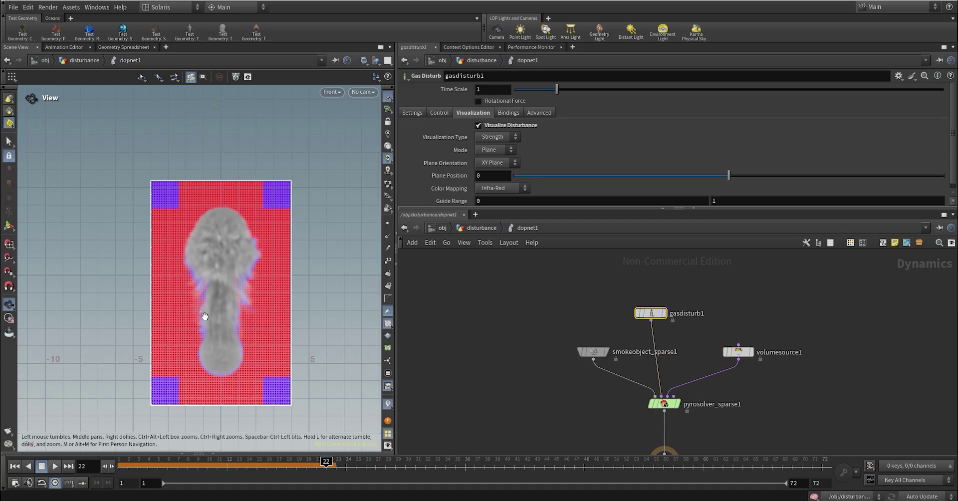
drag(145, 467, 217, 465)
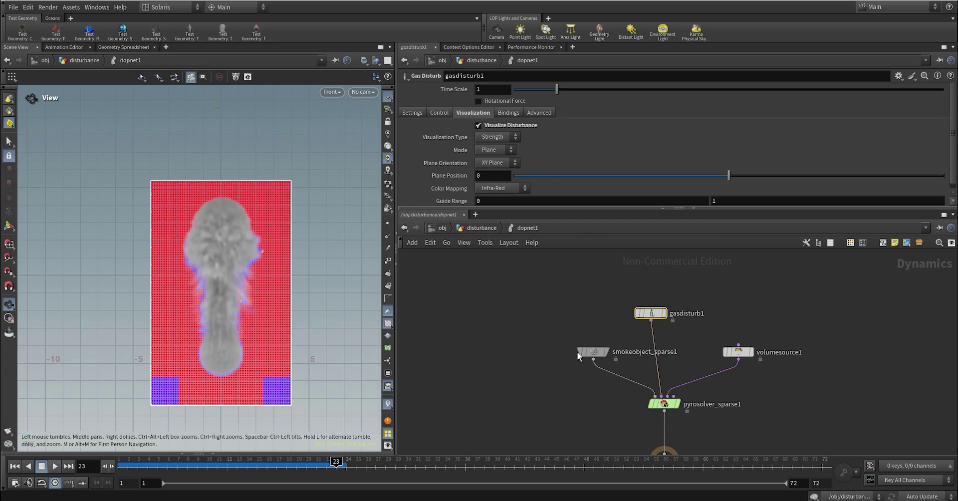
Turn off the Density guide visualization on smokeobject_sparse1
click(593, 352)
scroll(478, 145, down, 5)
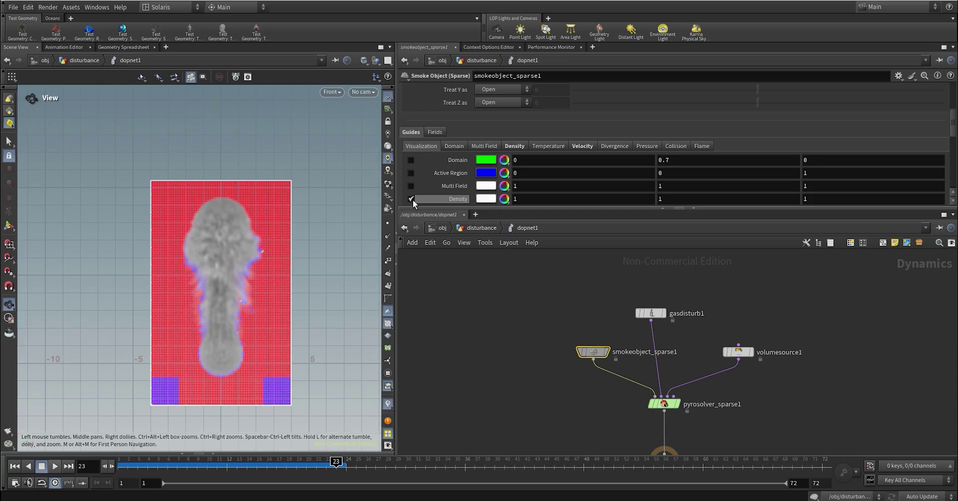
click(411, 199)
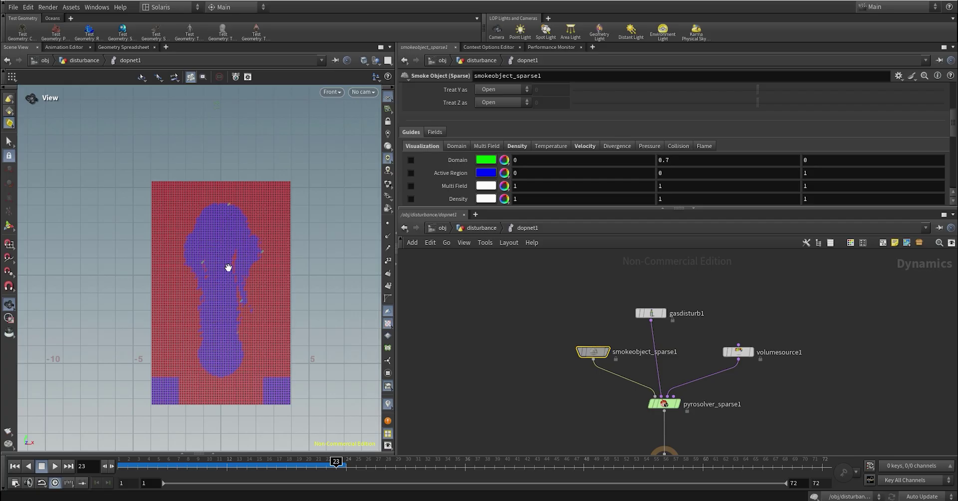
Set gasdisturb1's Visualization Type to Force and inspect the force streamers around the smoke
click(652, 313)
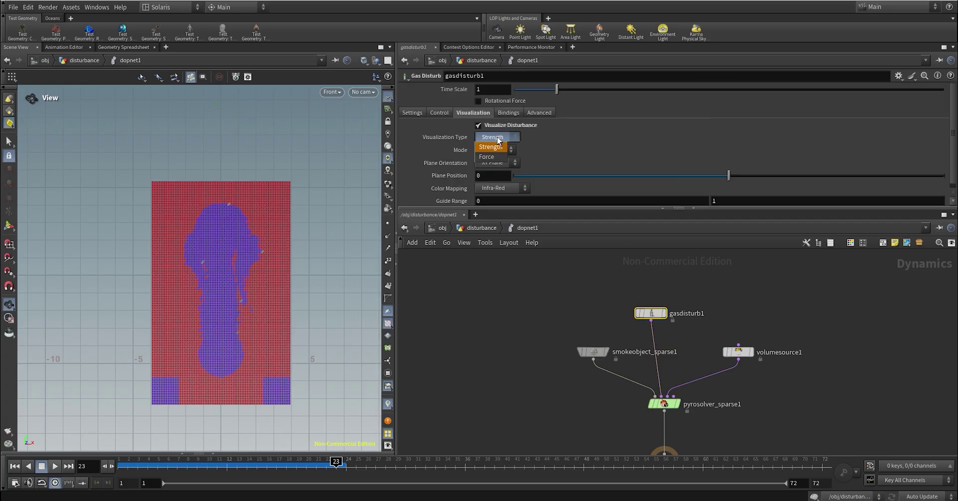
right_drag(208, 271, 302, 168)
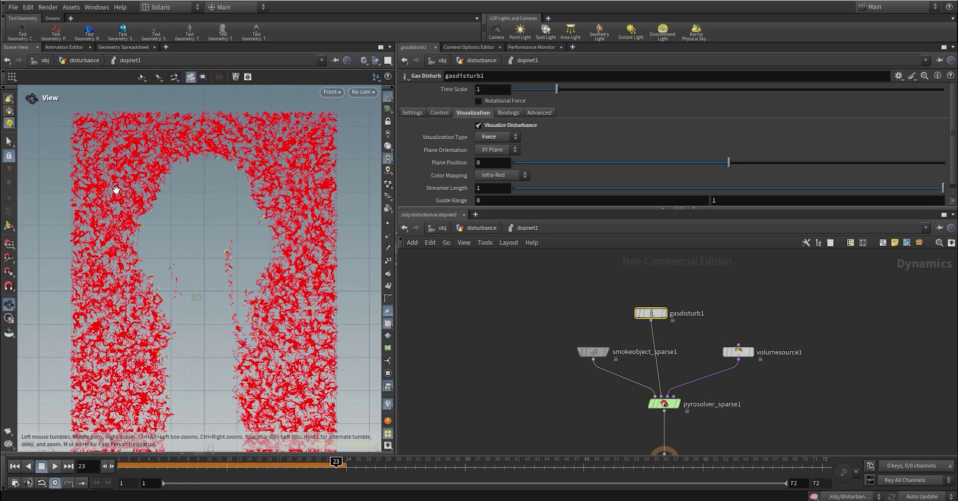
middle_drag(196, 319, 218, 229)
scroll(214, 221, down, 3)
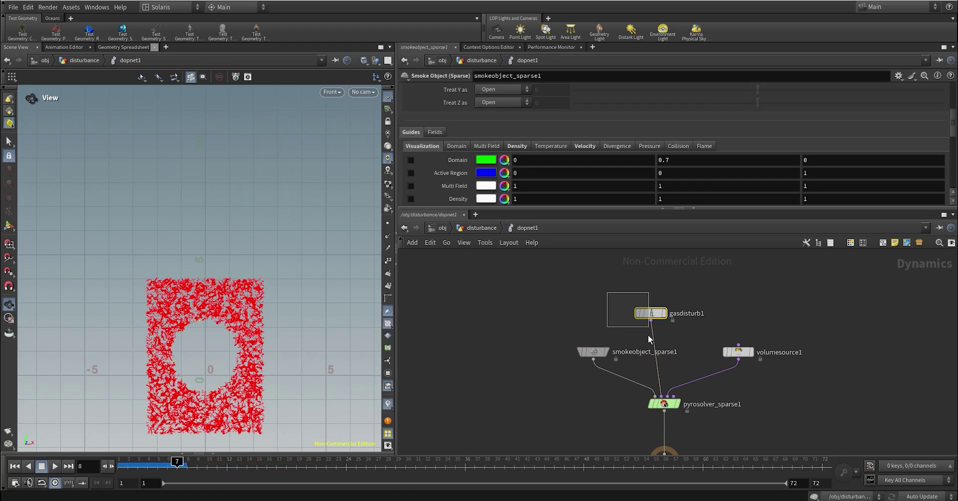
Review gasdisturb1's Strength setting and the available disturbance modes, keeping Mode on Continuous
click(650, 313)
click(413, 114)
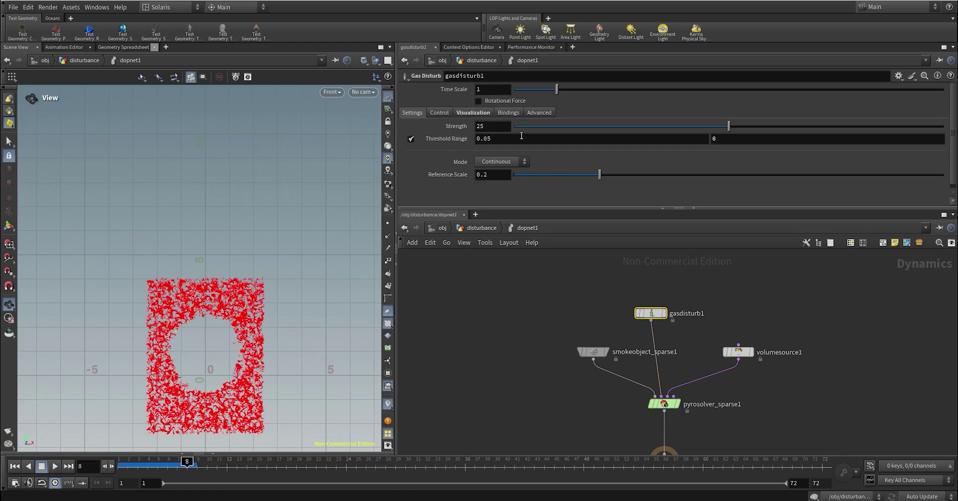
click(494, 128)
click(505, 194)
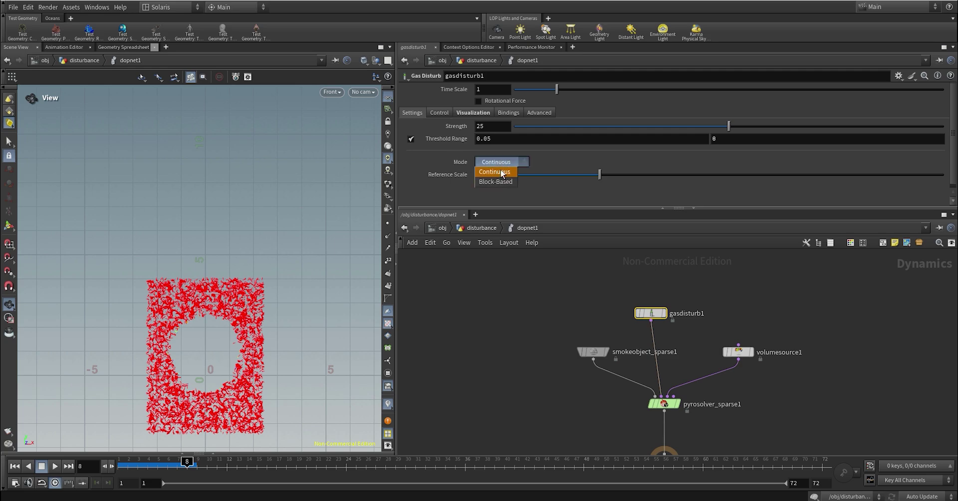
click(497, 171)
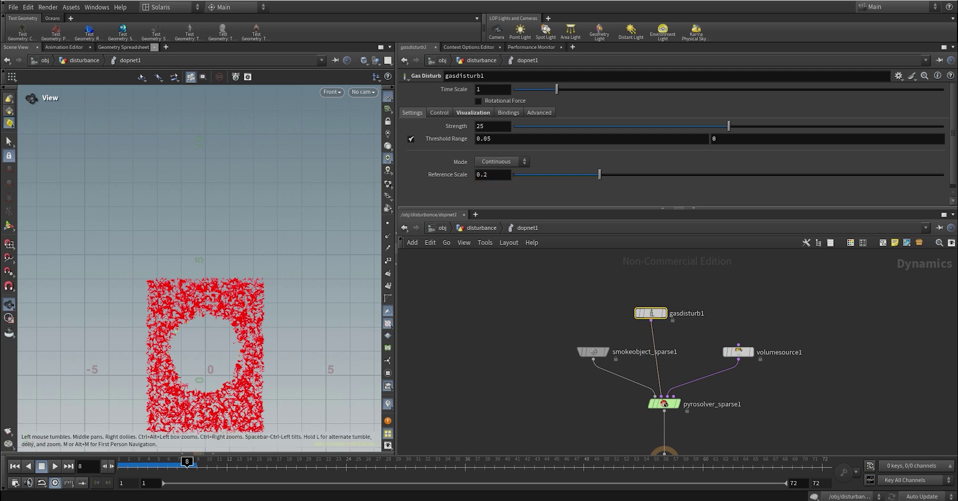
Play the simulation in Continuous mode and examine the force pattern up close at frame 16
click(56, 467)
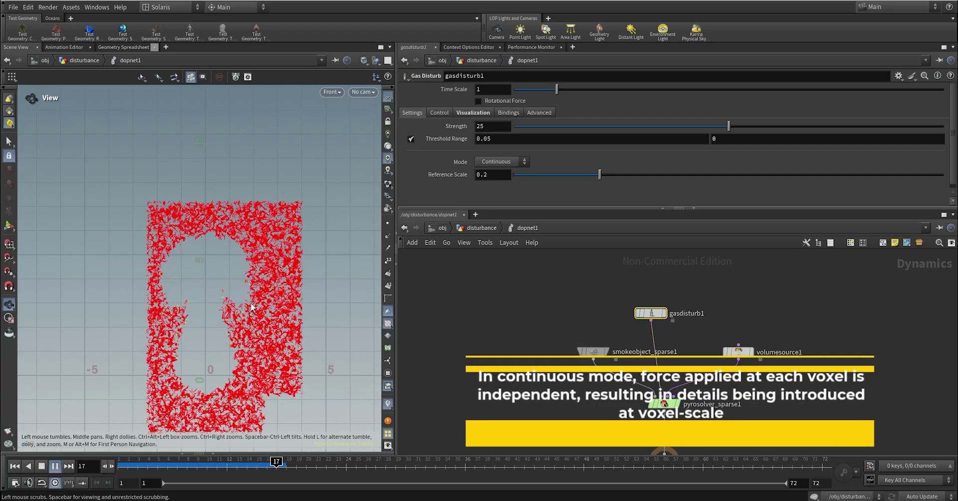
scroll(247, 267, up, 1)
scroll(247, 267, up, 3)
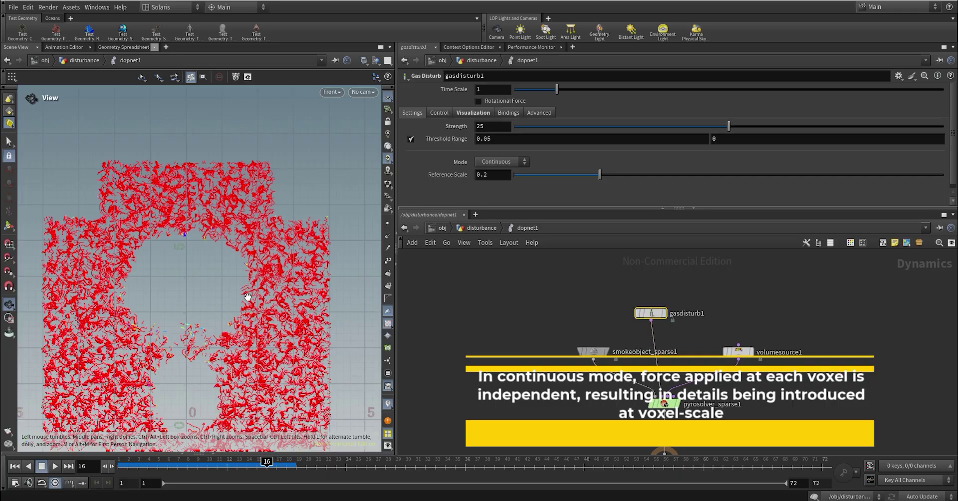
middle_drag(277, 335, 309, 288)
scroll(259, 241, up, 1)
scroll(299, 280, down, 1)
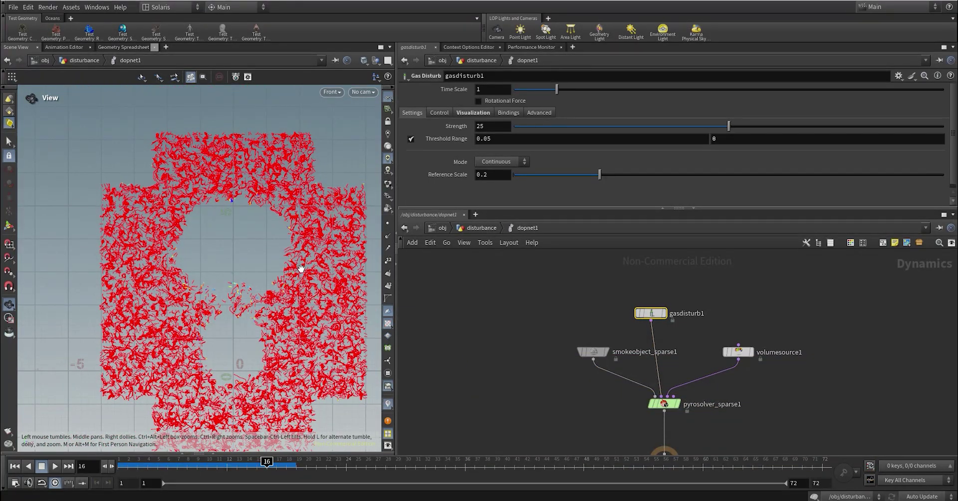
scroll(331, 220, up, 2)
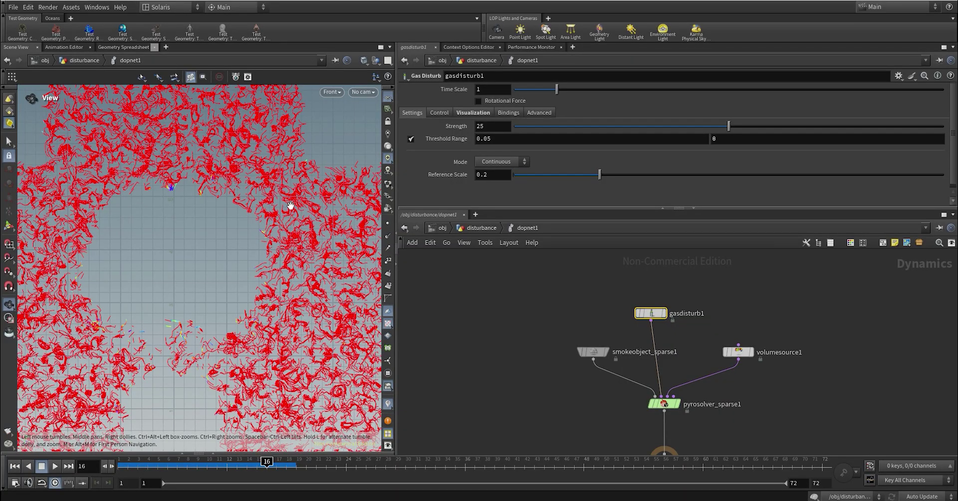
Switch the disturbance Mode to Block-Based, set Base Block Size to 0.5, and replay the simulation from frame 1
click(501, 162)
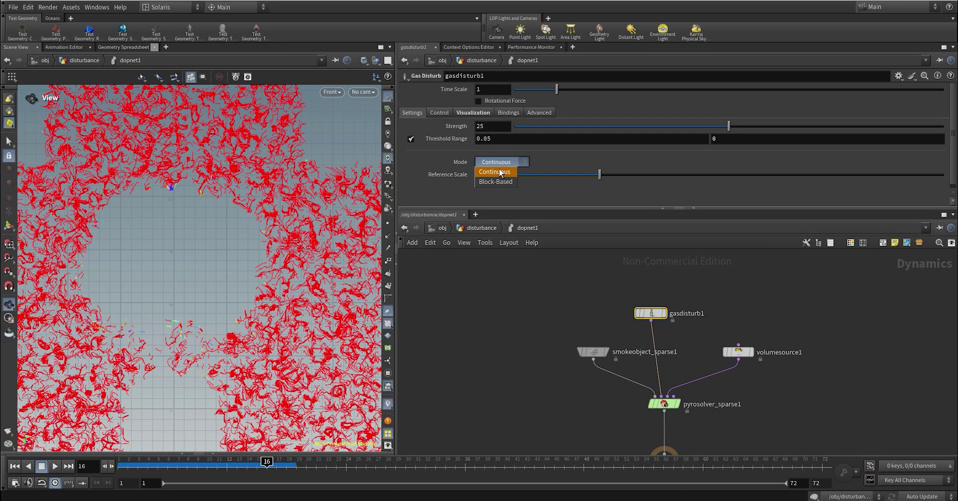
click(494, 182)
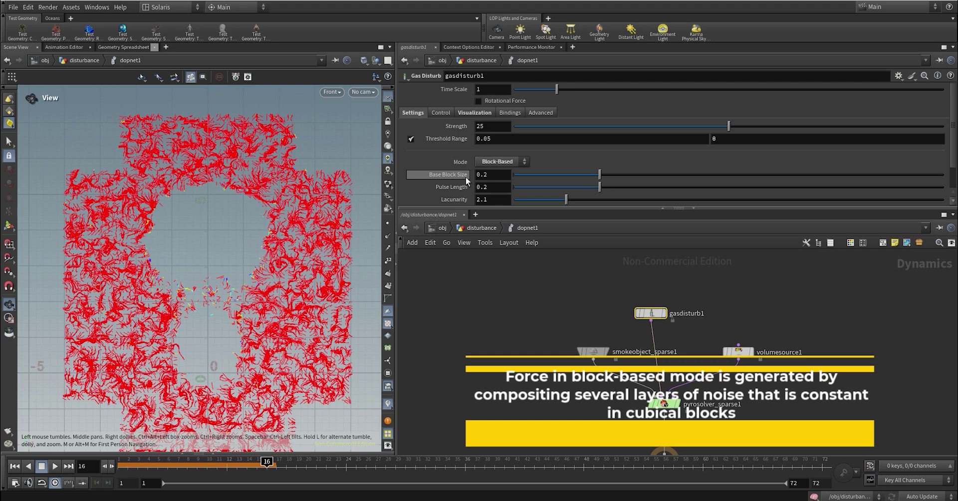
click(121, 465)
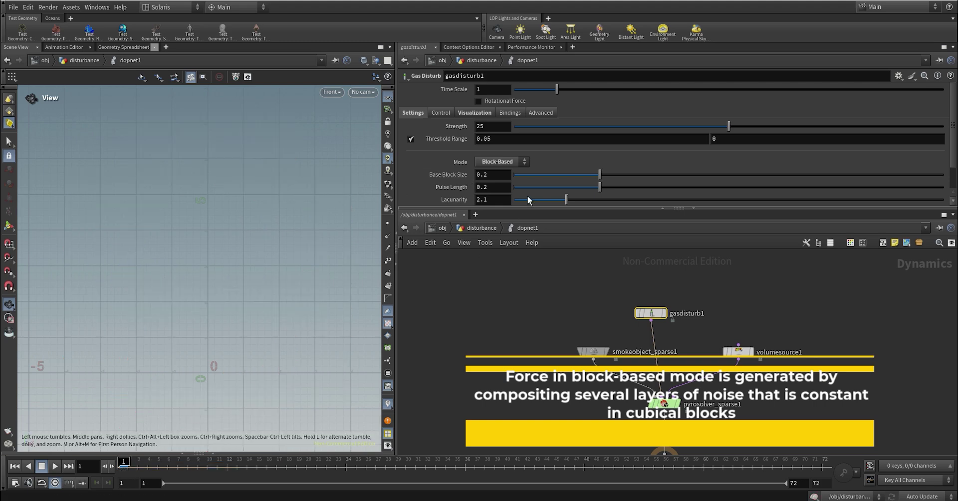
drag(501, 175, 469, 178)
mouse_move(454, 188)
text(.5)
key(Return)
key(Up)
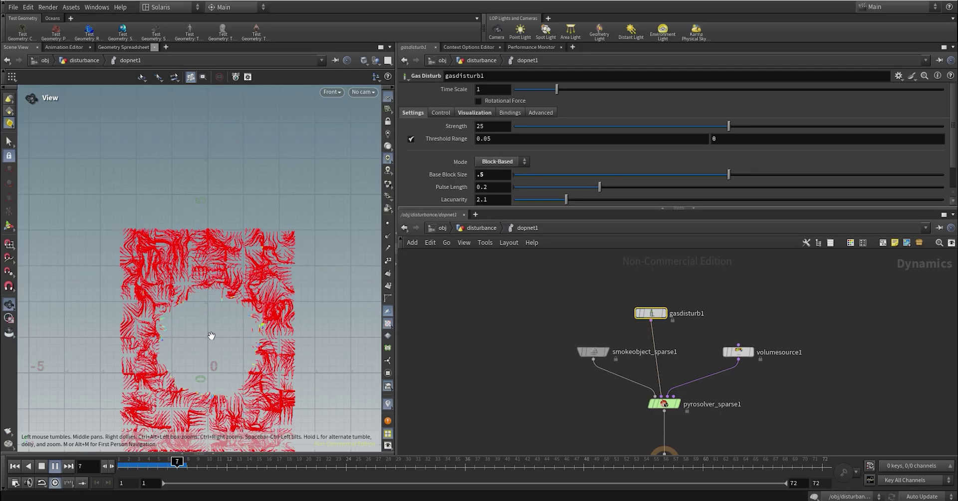
Set the upper limit of the disturbance visualization's Guide Range to 20 and inspect the coloured force blocks
click(475, 112)
key(Up)
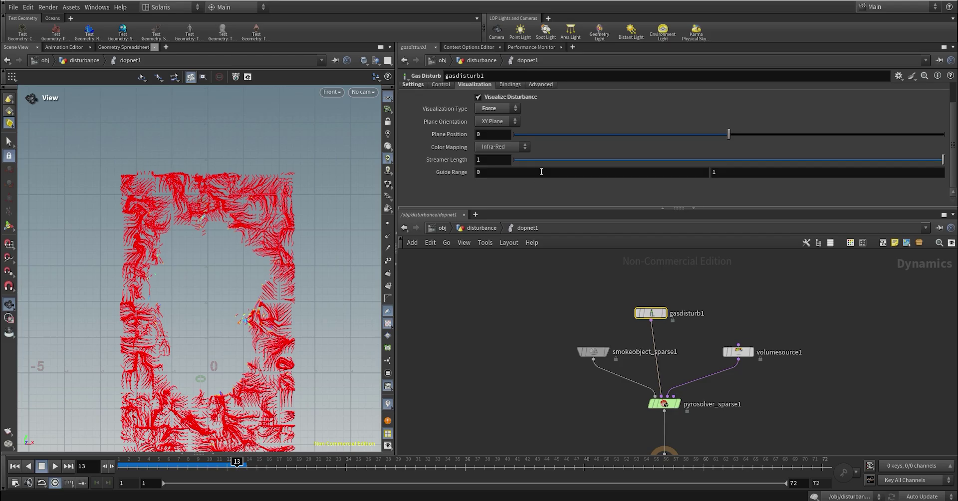
text(20)
key(Return)
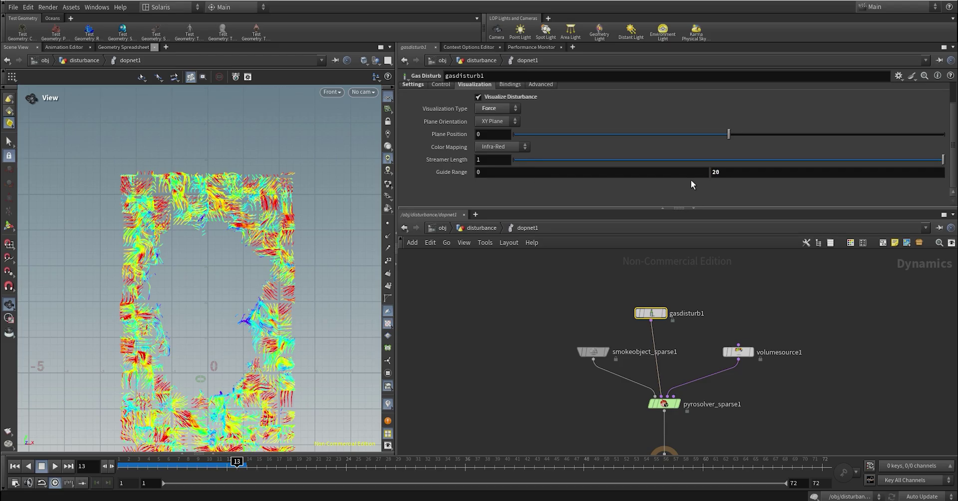
scroll(223, 259, up, 4)
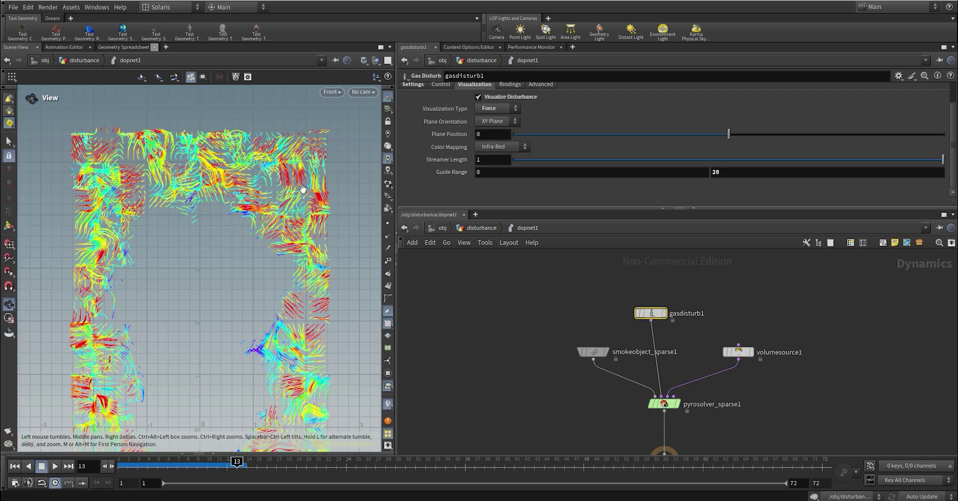
Set the Base Block Size to 1 and examine the resulting force blocks around the smoke
click(413, 85)
text(1)
key(Return)
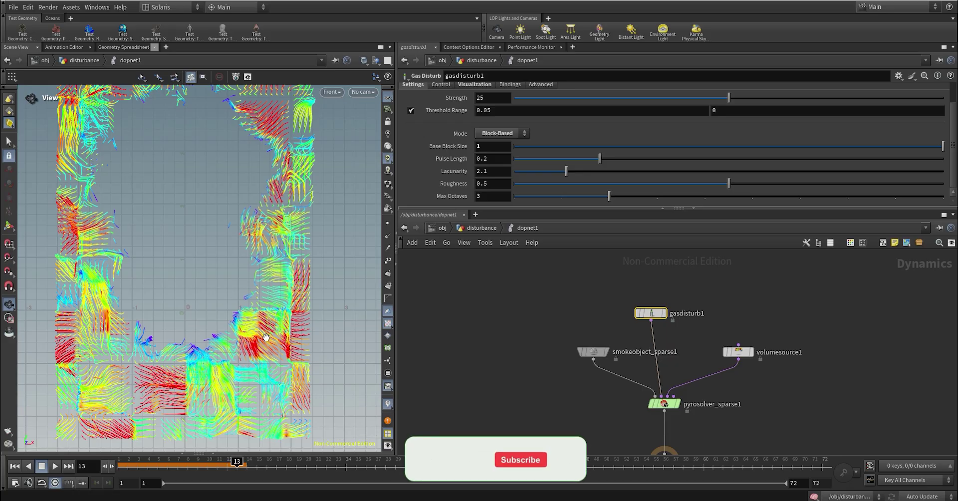
scroll(278, 225, down, 2)
scroll(264, 221, down, 2)
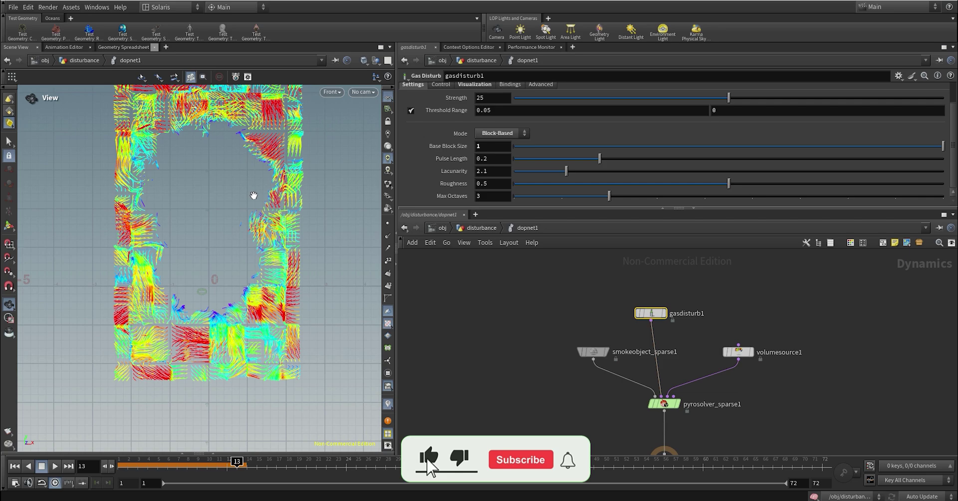
middle_drag(262, 193, 267, 226)
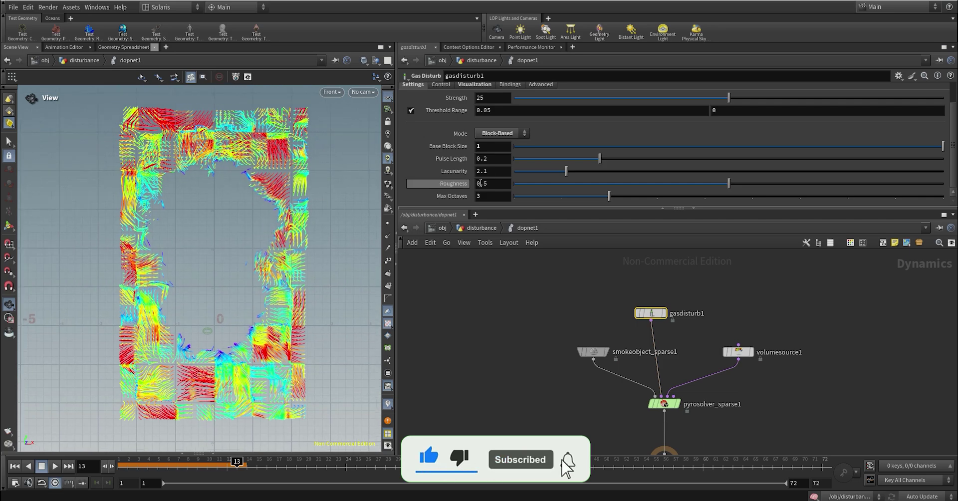
Set the Base Block Size to 0.2 and examine the resulting force pattern around the smoke at frame 13
mouse_move(418, 158)
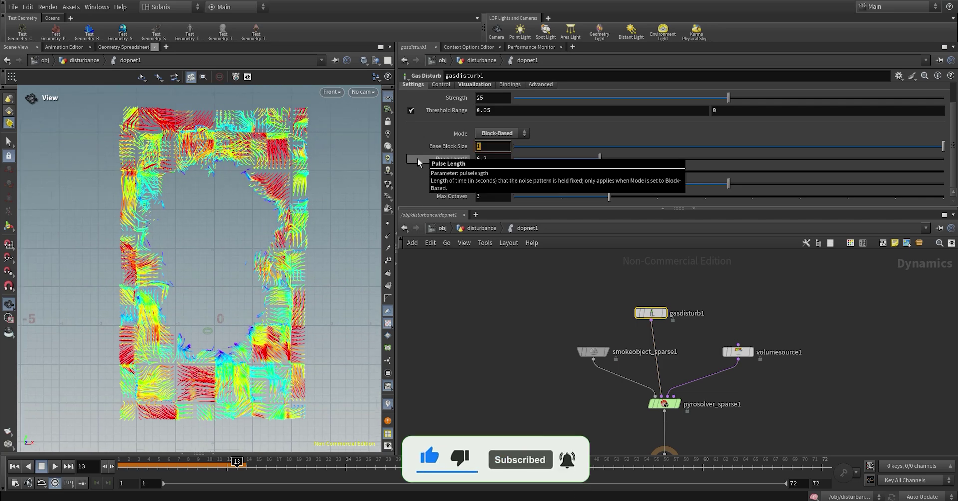
text(.2)
key(Return)
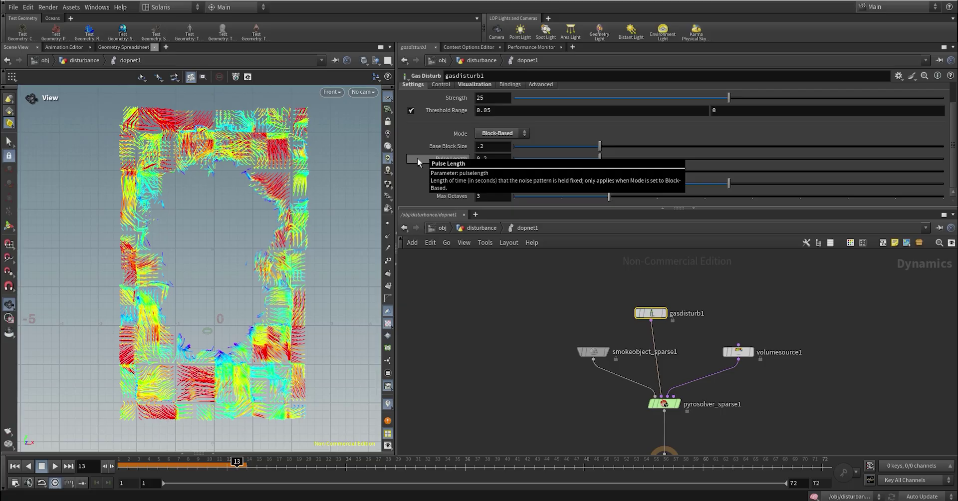
scroll(293, 169, up, 5)
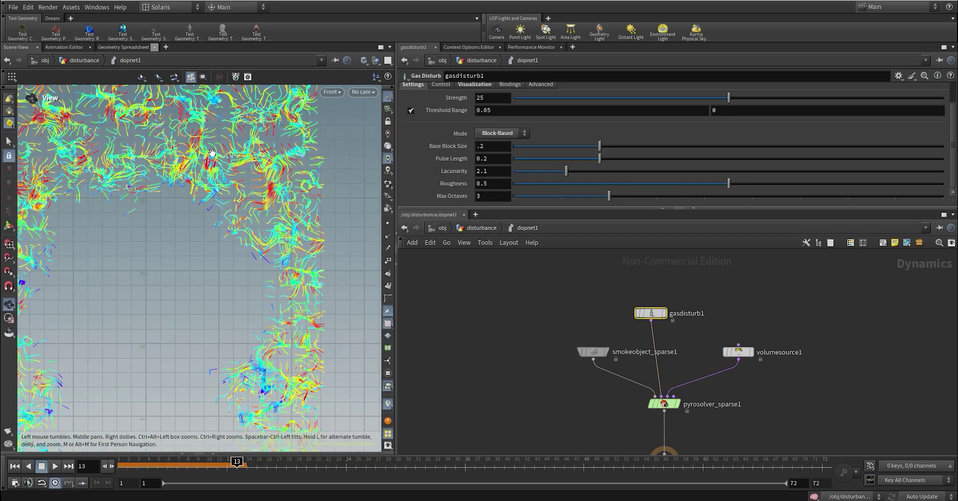
scroll(220, 238, down, 4)
middle_drag(220, 238, 267, 180)
Replay the simulation from the start, stop it at frame 16, and inspect the force pattern around the smoke
drag(170, 464, 119, 463)
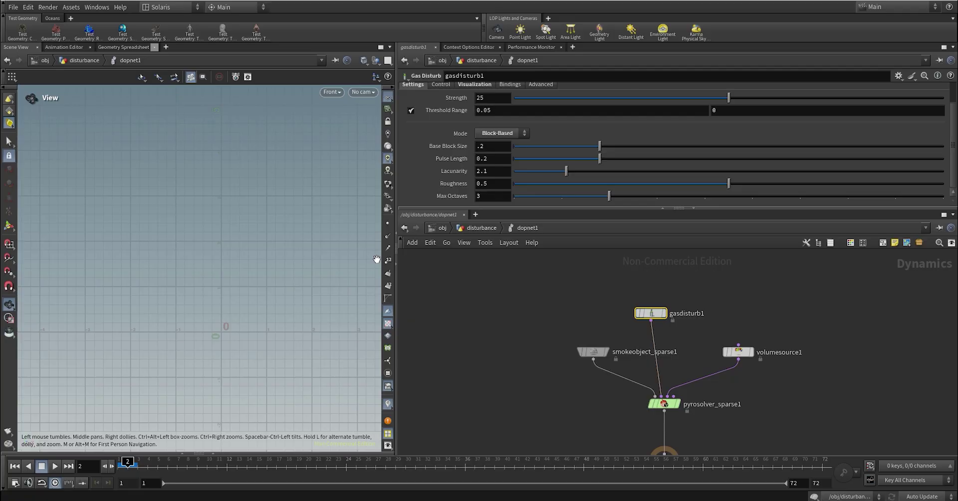
key(Up)
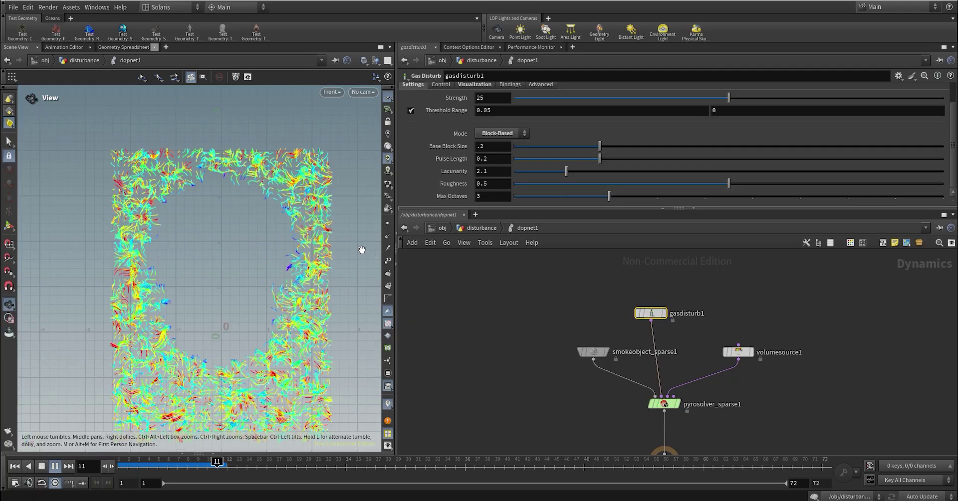
key(Up)
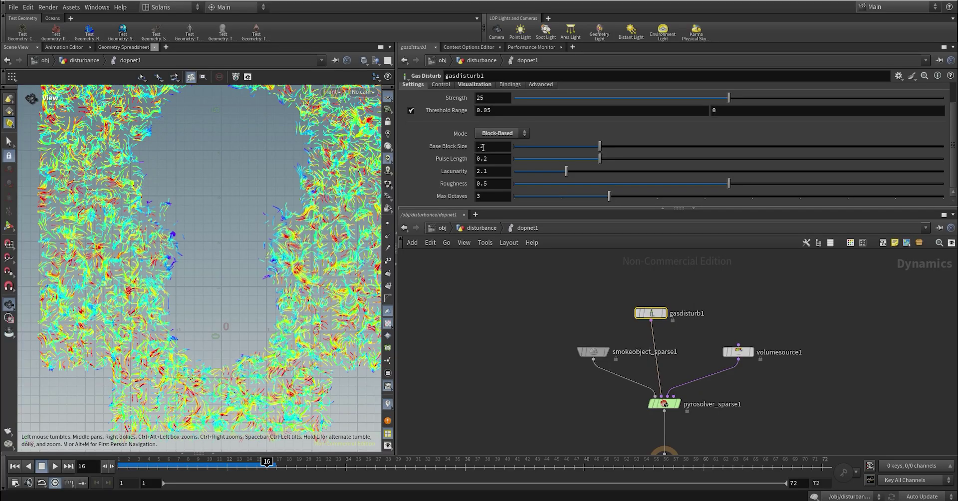
scroll(292, 218, down, 3)
middle_drag(292, 219, 280, 242)
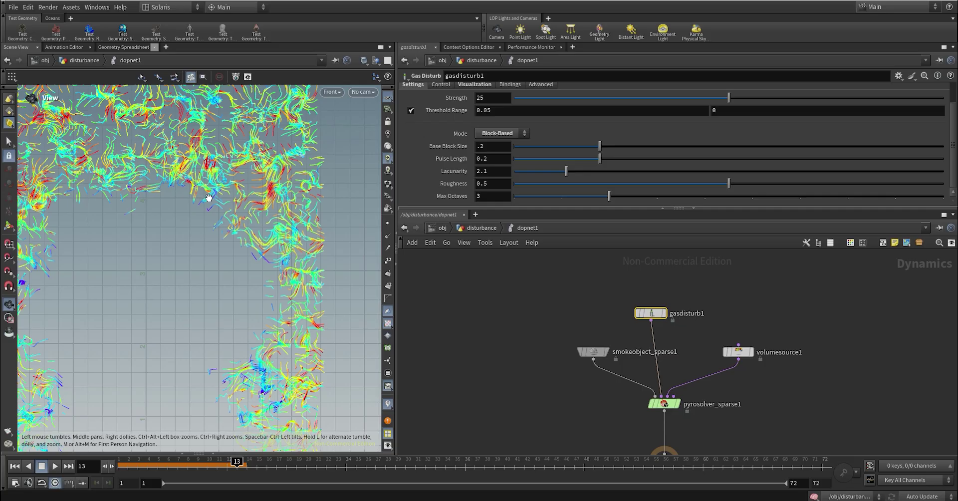
Return to frame 1 and play the simulation again to watch how the disturbance blocks change over time
scroll(210, 198, down, 3)
middle_drag(210, 198, 258, 151)
click(122, 467)
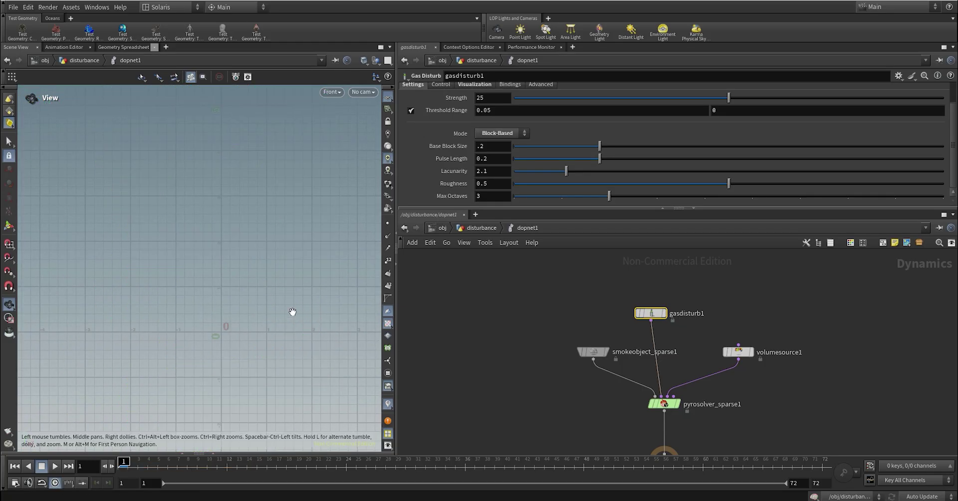
key(Up)
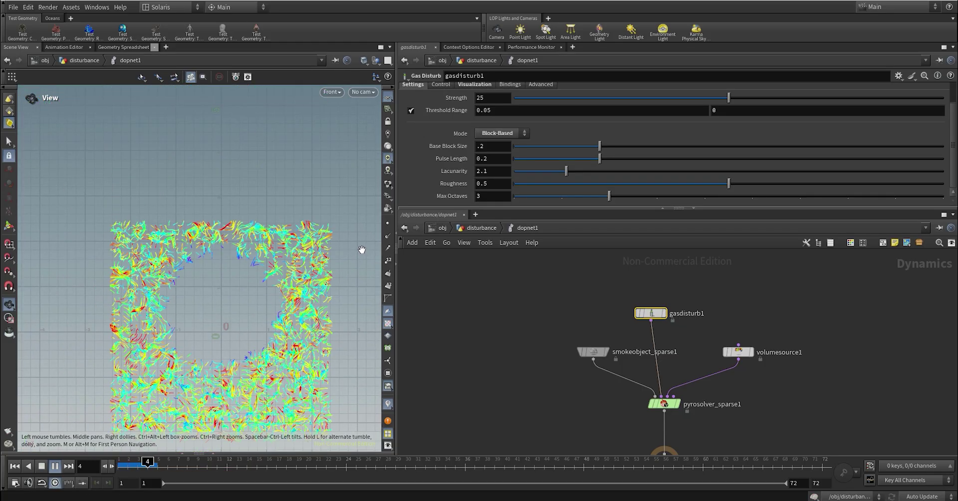
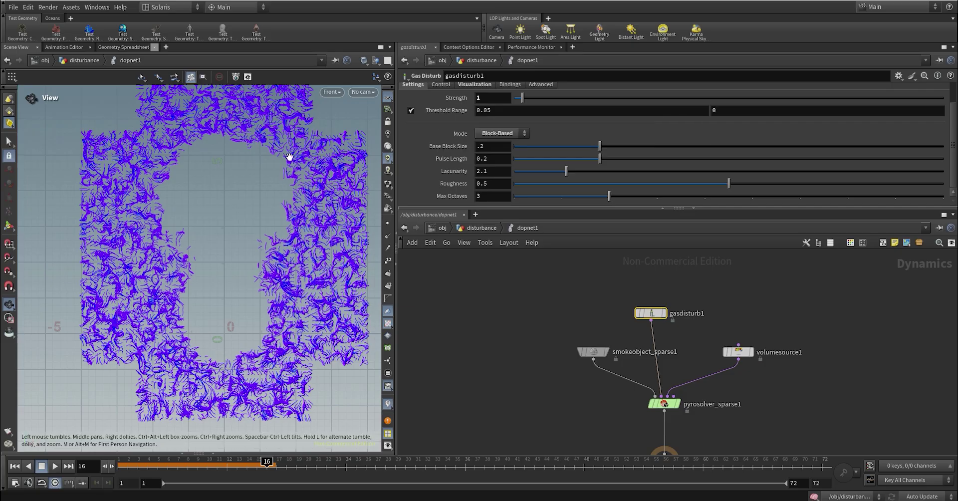
Set the Gas Disturb strength to 25, switch its mode to Continuous, and inspect the force pattern at frame 5
click(479, 98)
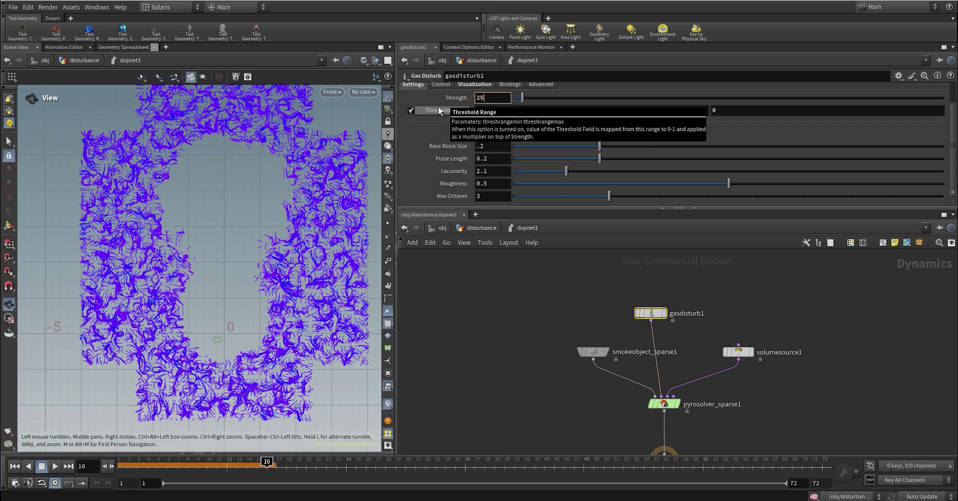
text(25)
key(Return)
drag(151, 468, 142, 457)
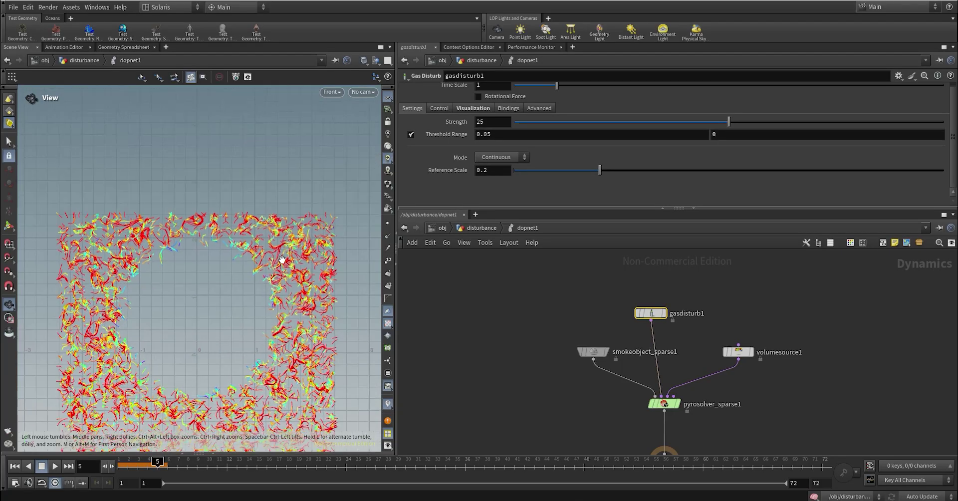
scroll(262, 308, up, 2)
middle_drag(262, 308, 296, 215)
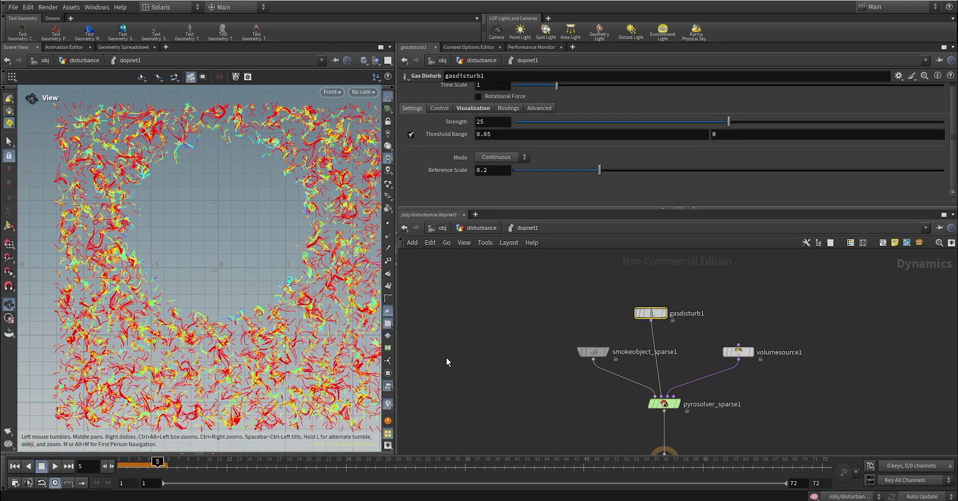
Replay the simulation from frame 1, stop it at frame 6, and inspect the continuous force pattern
click(119, 465)
key(Up)
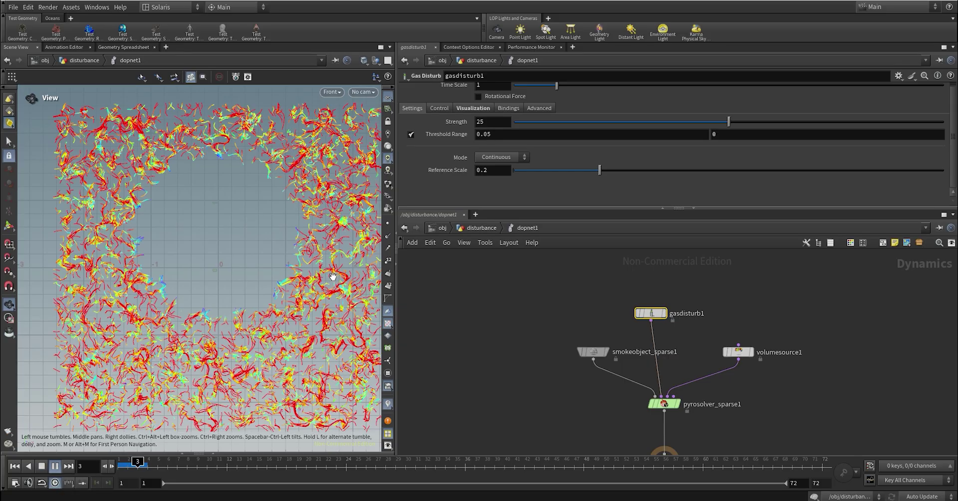
key(Up)
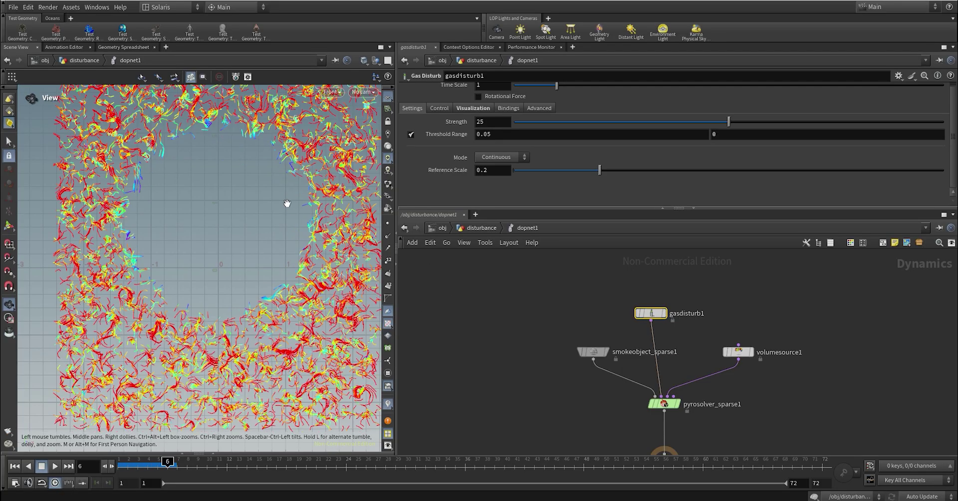
scroll(287, 204, down, 2)
Set the sparse smoke object's voxel size to 0.025
click(593, 351)
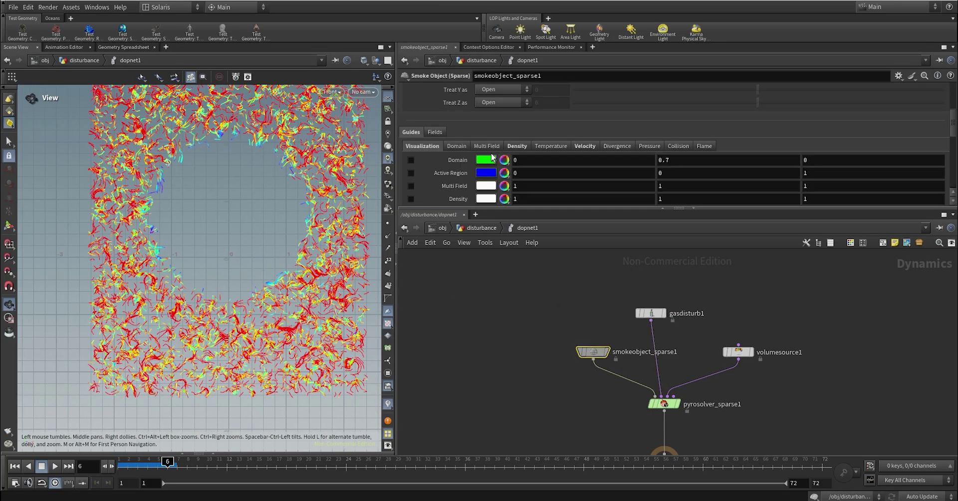
scroll(489, 149, up, 4)
scroll(464, 118, up, 2)
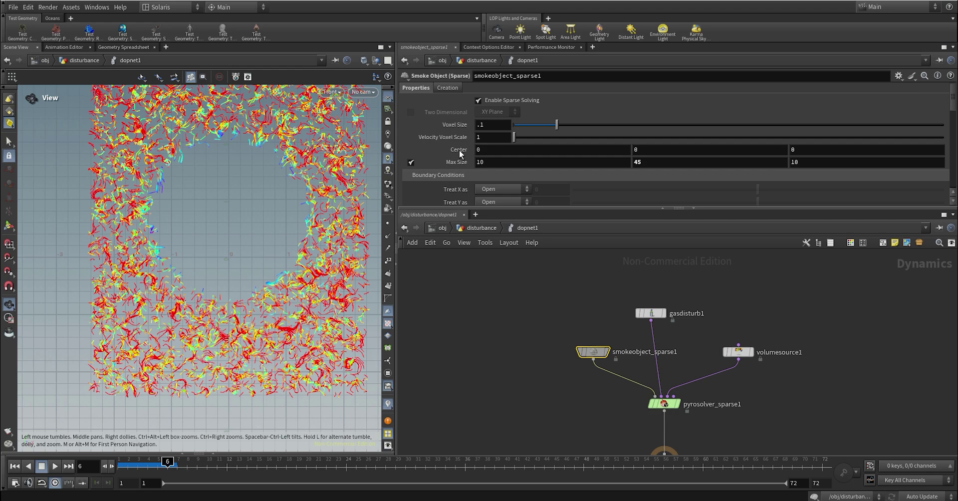
double_click(480, 126)
key(Return)
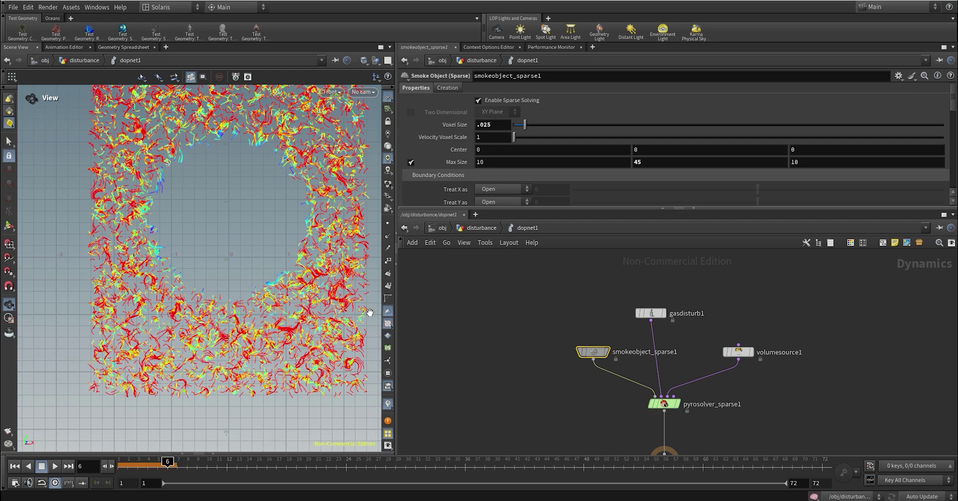
Replay the finer-voxel simulation from the start, stop it at frame 5, and inspect the forces around the smoke
click(115, 467)
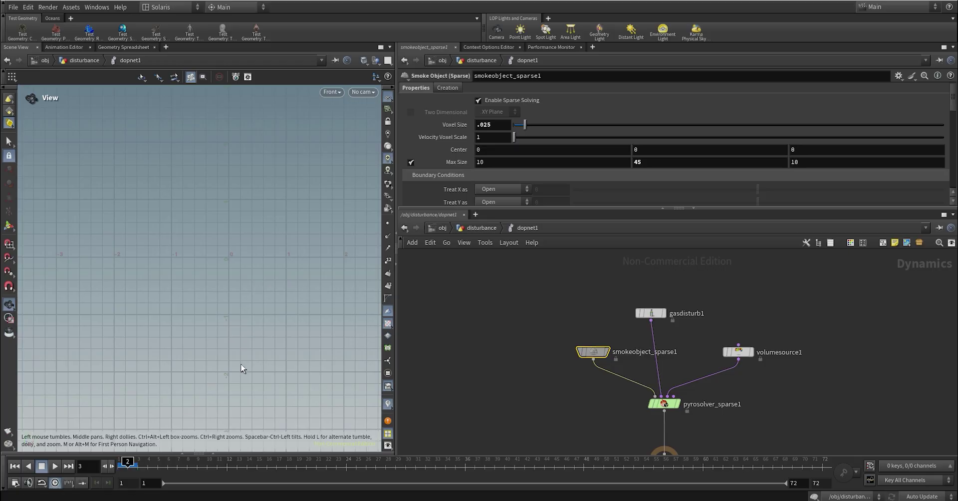
key(Up)
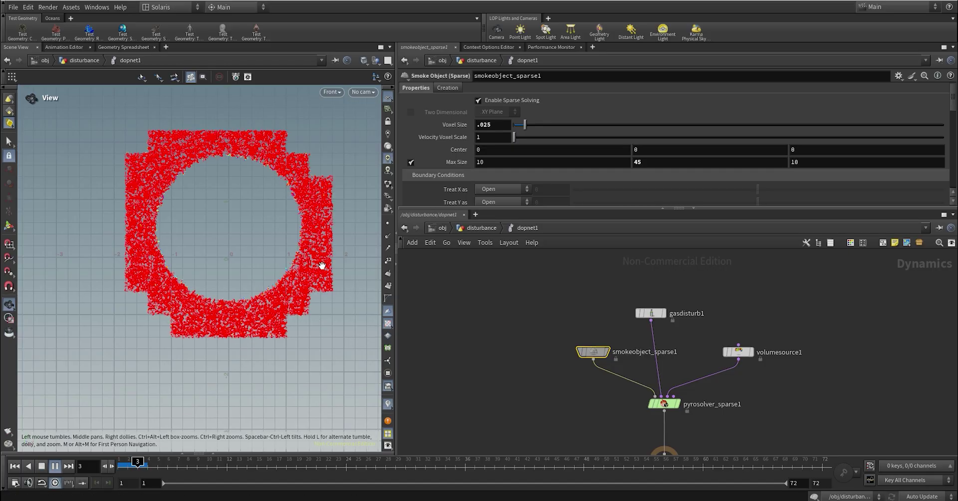
key(Up)
scroll(329, 265, up, 8)
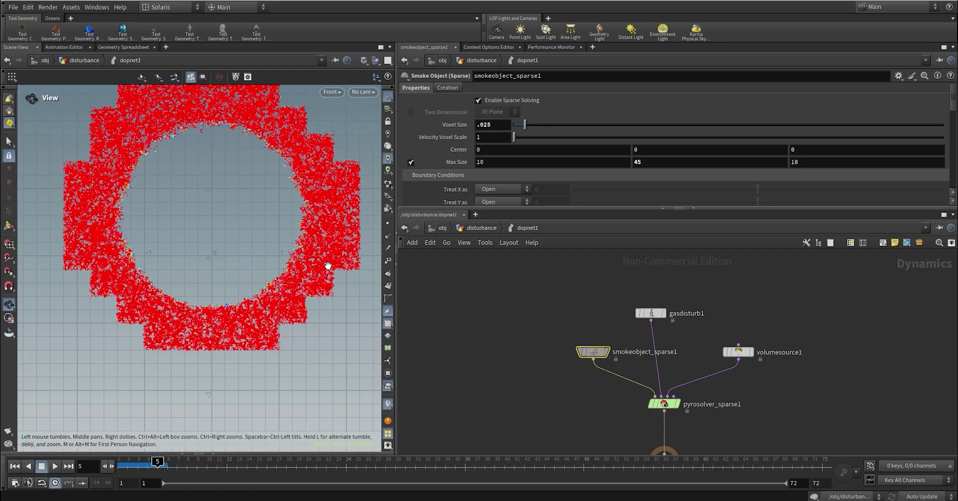
Set the Gas Disturb node's Reference Scale to 0.05
click(651, 314)
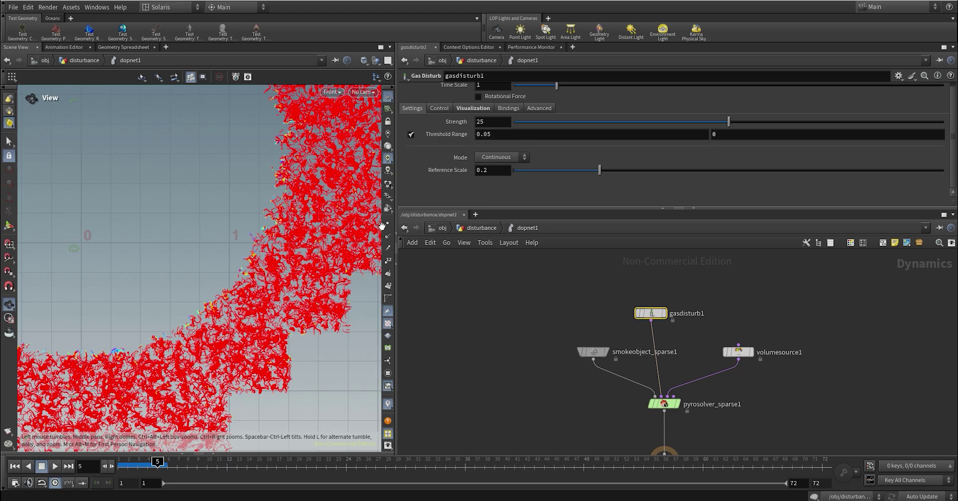
click(491, 121)
click(491, 171)
text(.05)
key(Return)
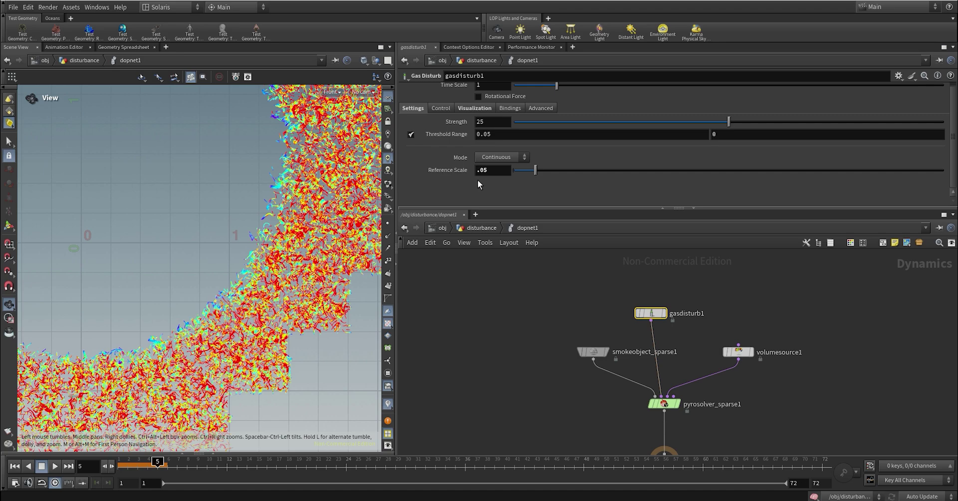
Try Reference Scale values of 0.01 and 1 on the Gas Disturb node to compare the force magnitude
click(490, 172)
text(.01)
key(Return)
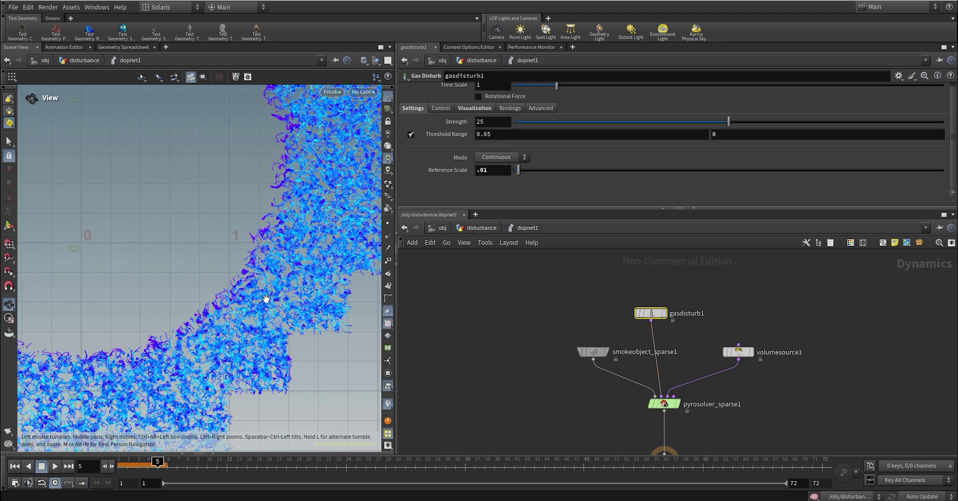
click(487, 170)
text(1)
key(Return)
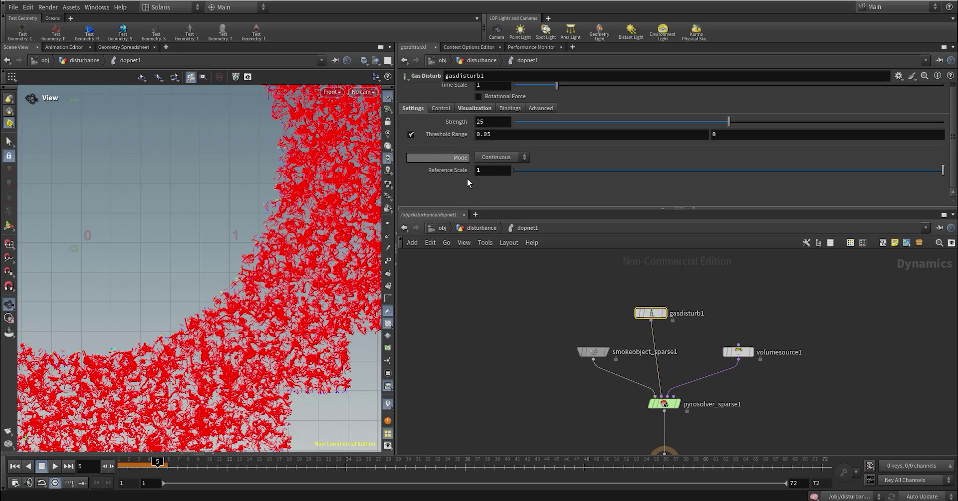
Set the Gas Disturb node's Reference Scale to 0.1
drag(487, 171, 453, 175)
text(.1)
key(Return)
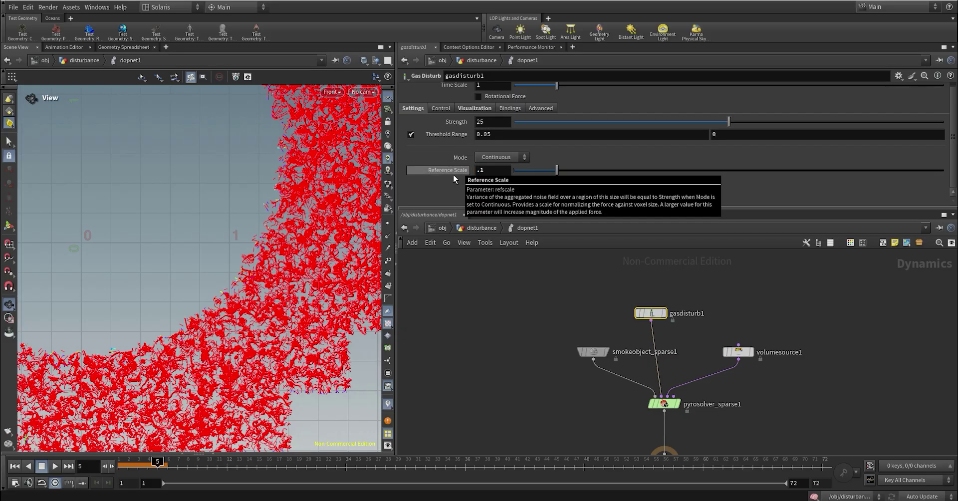
Switch the disturbance mode to Block-Based and set the Base Block Size to 0.1
scroll(283, 269, down, 2)
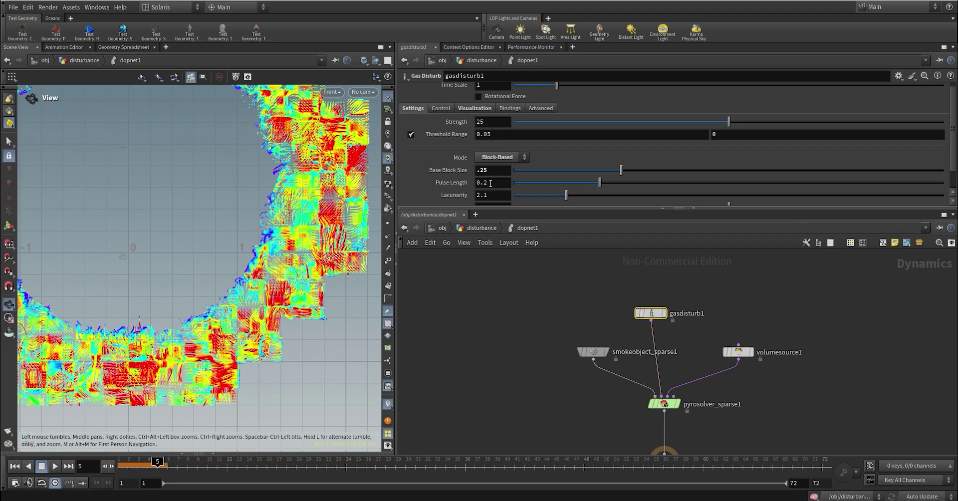
text(.1)
key(Return)
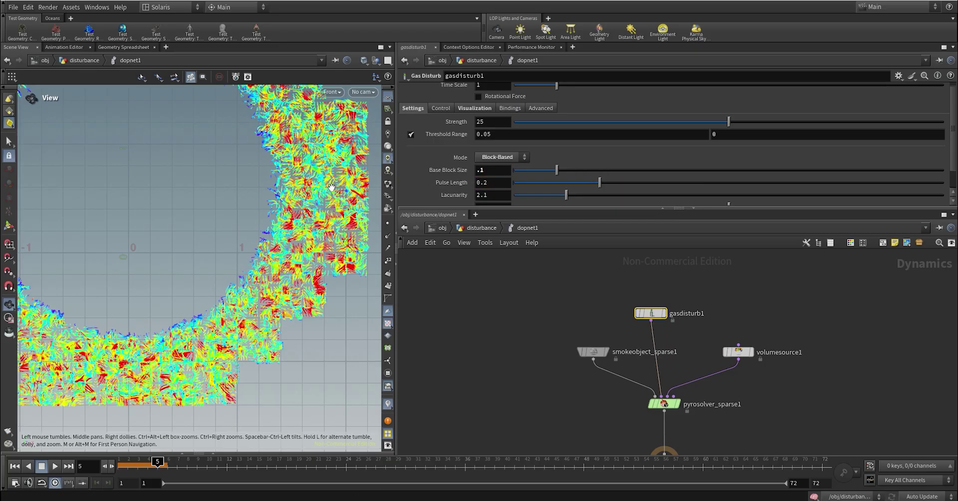
Set the Base Block Size to 0.15 and the smoke object's voxel size to 0.1, and replay the simulation to frame 12
click(504, 175)
text(15)
key(Return)
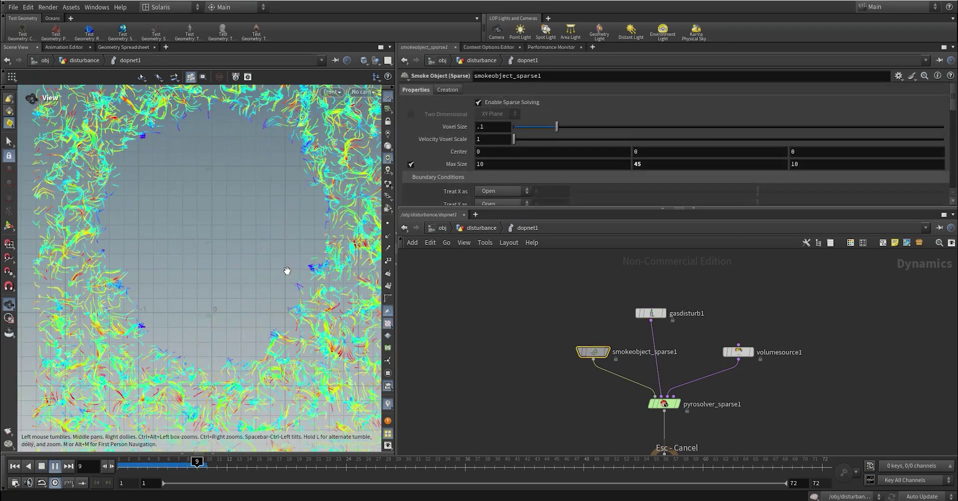
Turn on the smoke object's Density guide and examine the smoke against the surrounding forces at frame 12
scroll(511, 149, down, 5)
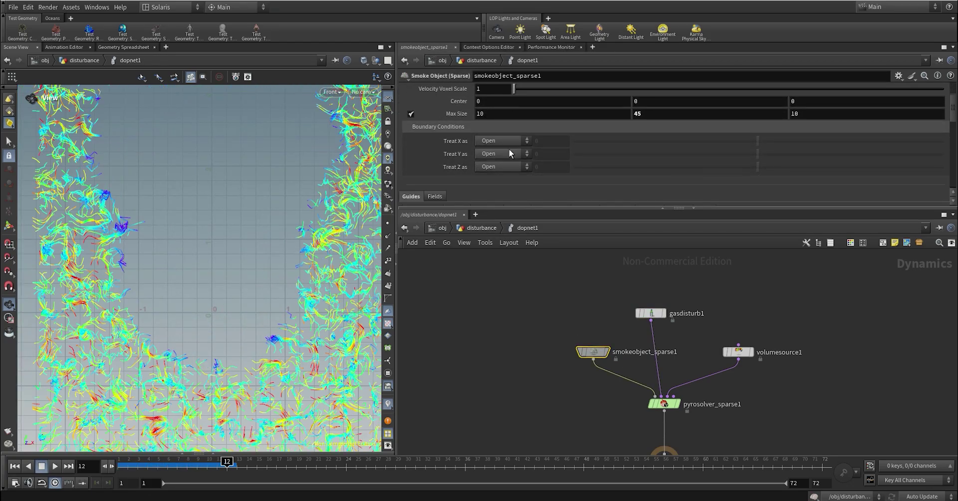
scroll(432, 186, down, 3)
click(411, 163)
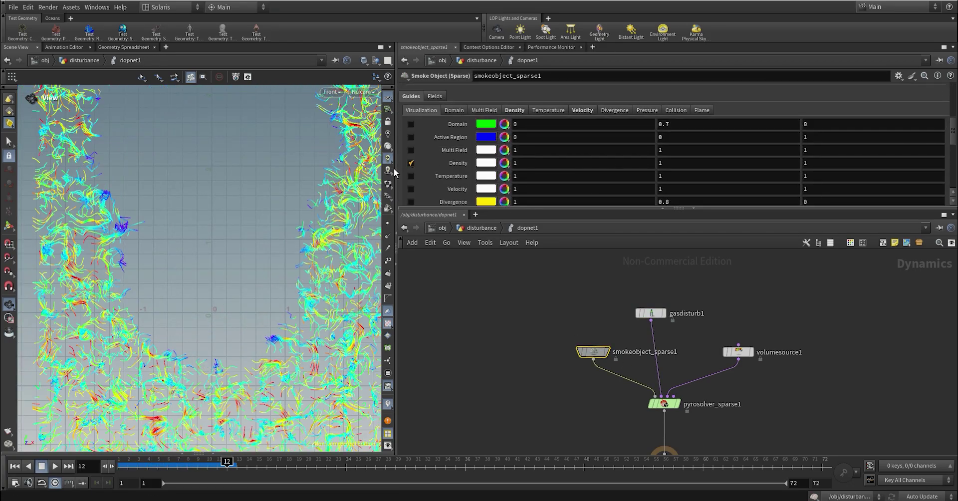
scroll(268, 179, down, 2)
scroll(268, 178, down, 3)
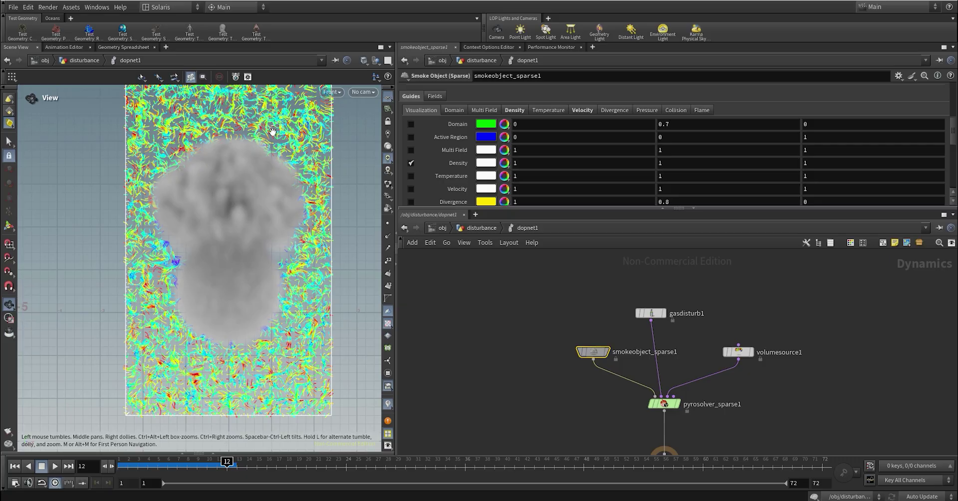
middle_drag(272, 131, 254, 181)
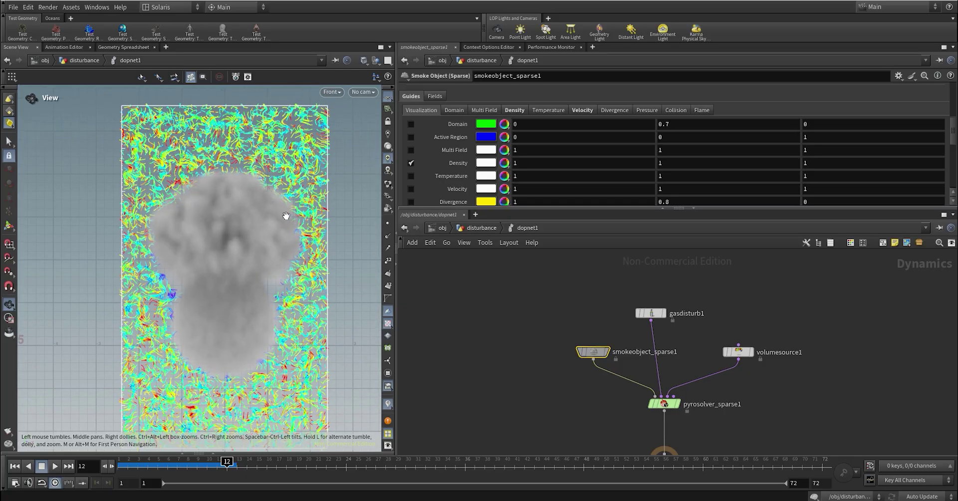
scroll(305, 232, up, 2)
scroll(304, 232, down, 3)
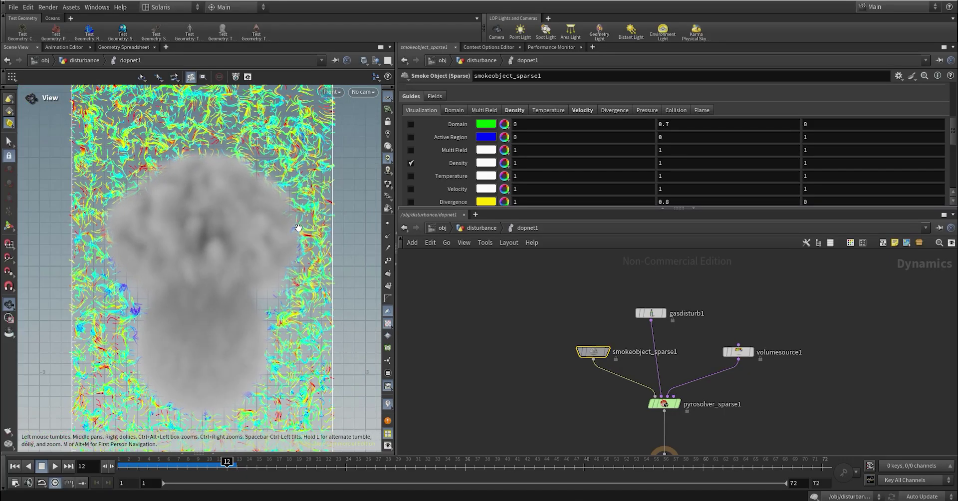
Set the Gas Disturb visualization to Strength in Plane mode and inspect the strength plane around the smoke
click(651, 313)
scroll(506, 124, up, 1)
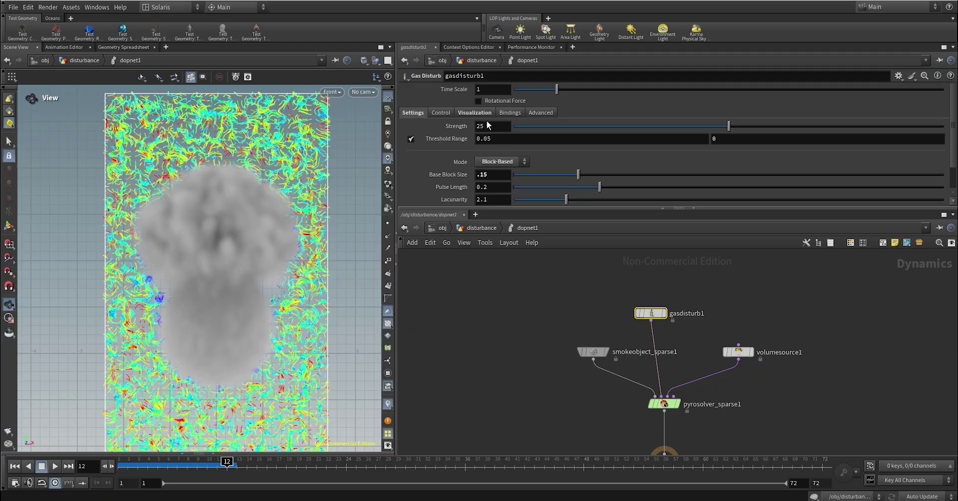
click(475, 112)
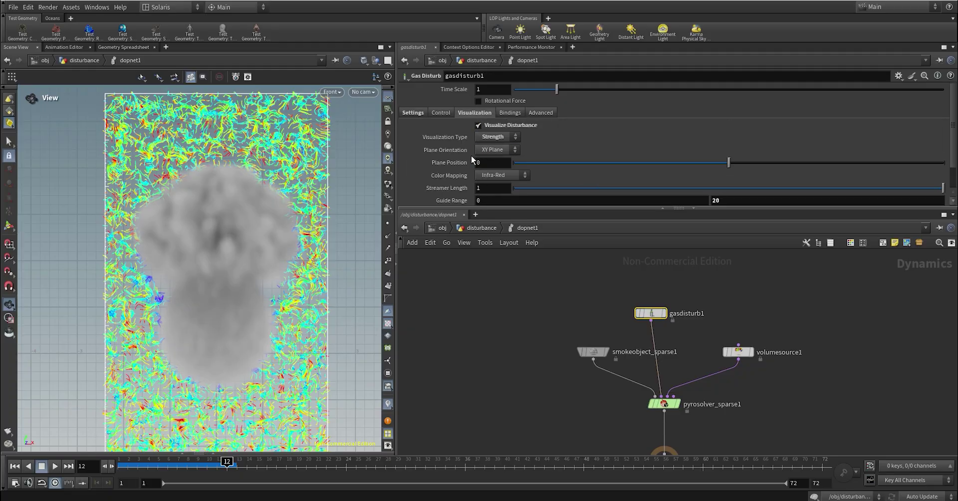
scroll(288, 304, up, 2)
middle_drag(288, 304, 278, 240)
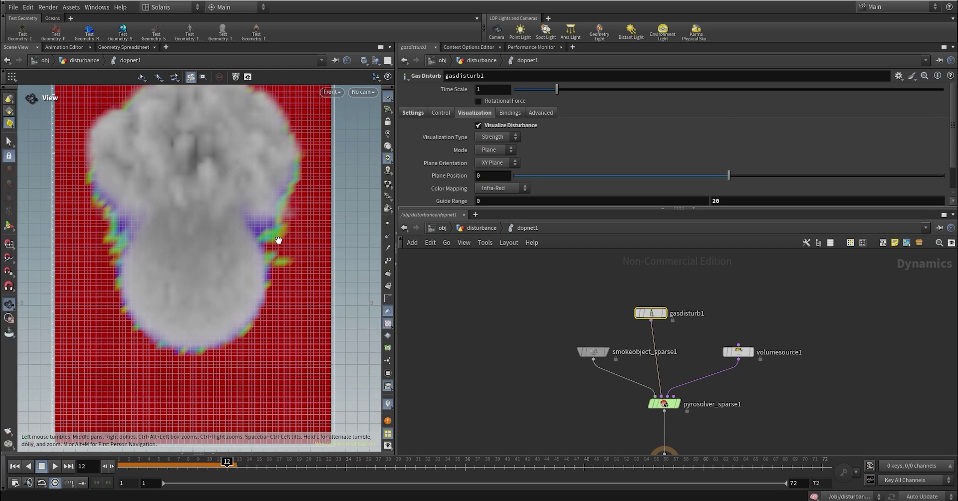
scroll(280, 239, down, 2)
scroll(280, 238, down, 2)
middle_drag(276, 108, 279, 149)
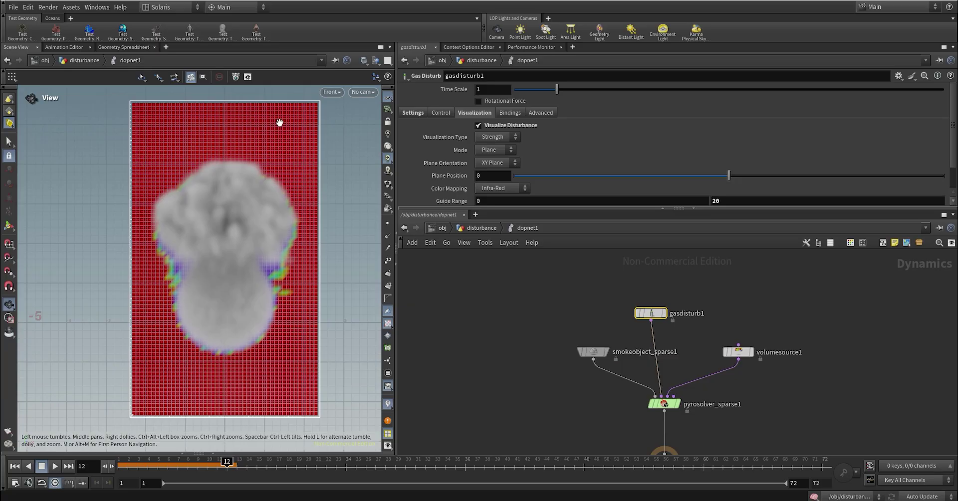
scroll(272, 301, up, 2)
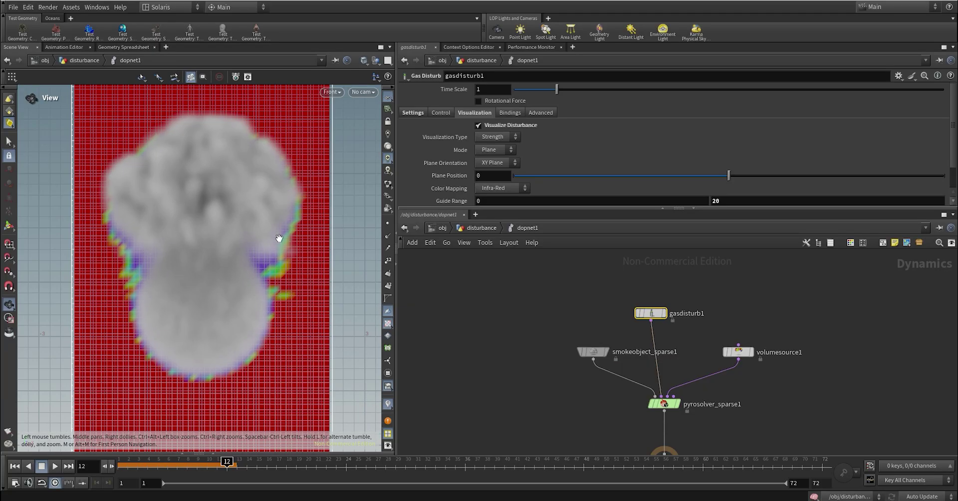
Disable the Gas Disturb node's Threshold Range and replay the simulation from the start to frame 7
click(414, 113)
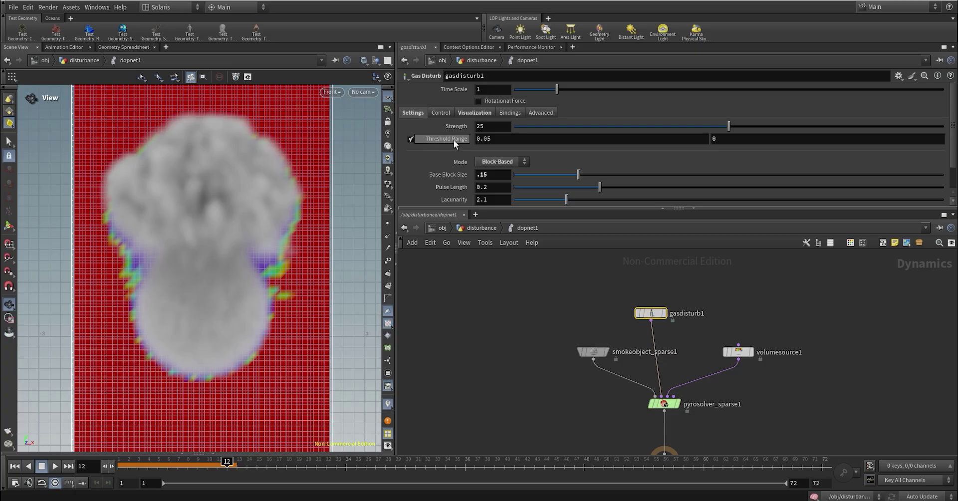
click(411, 139)
drag(150, 465, 114, 463)
key(Up)
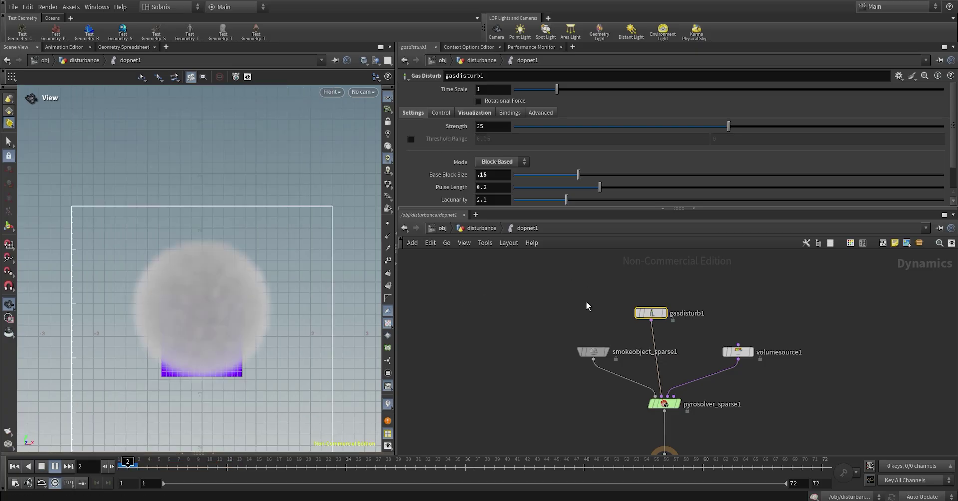
key(Up)
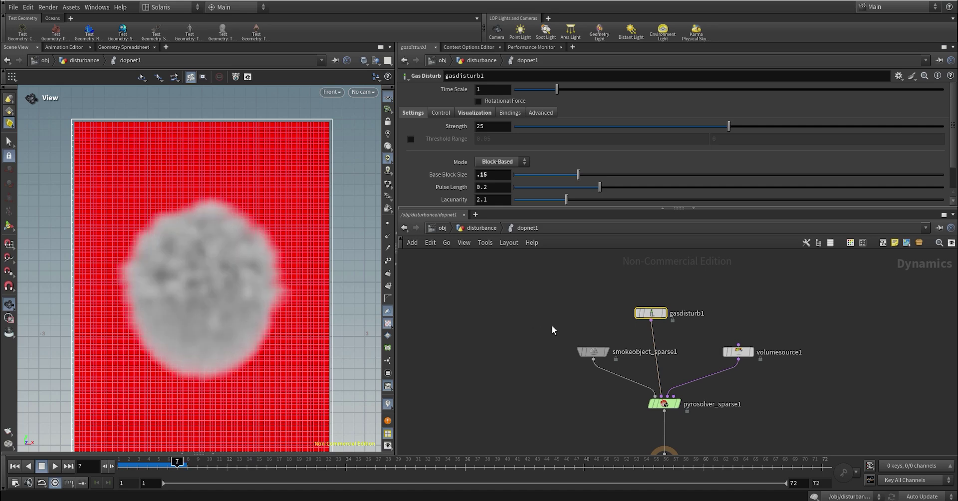
Turn off the smoke object's Density guide and bring back the Gas Disturb node's parameters
click(591, 352)
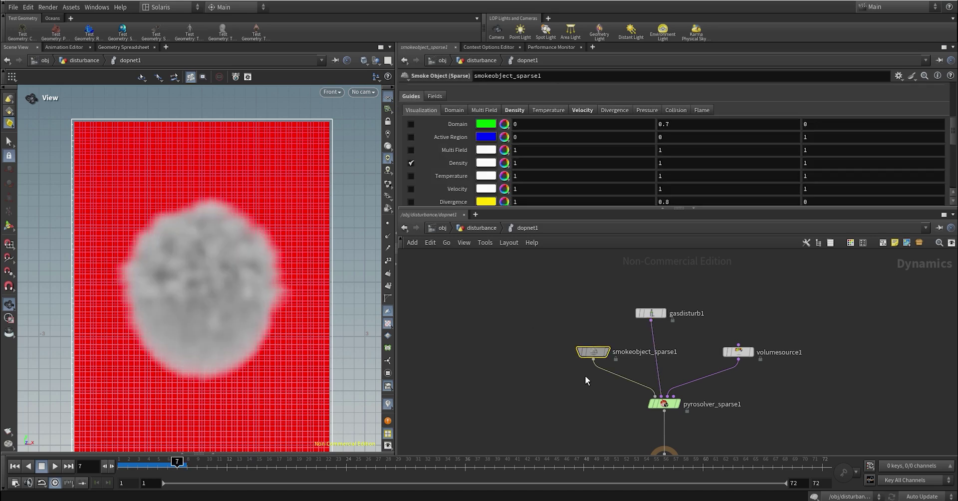
click(411, 164)
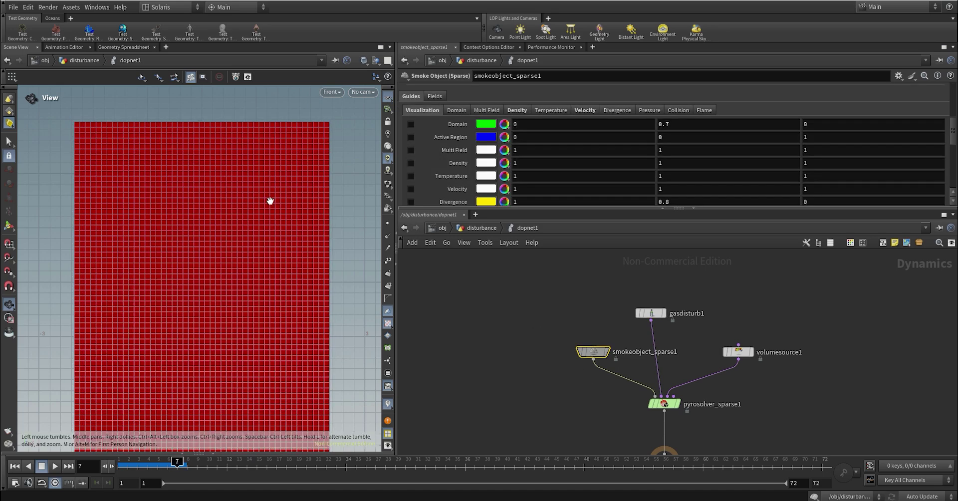
click(652, 313)
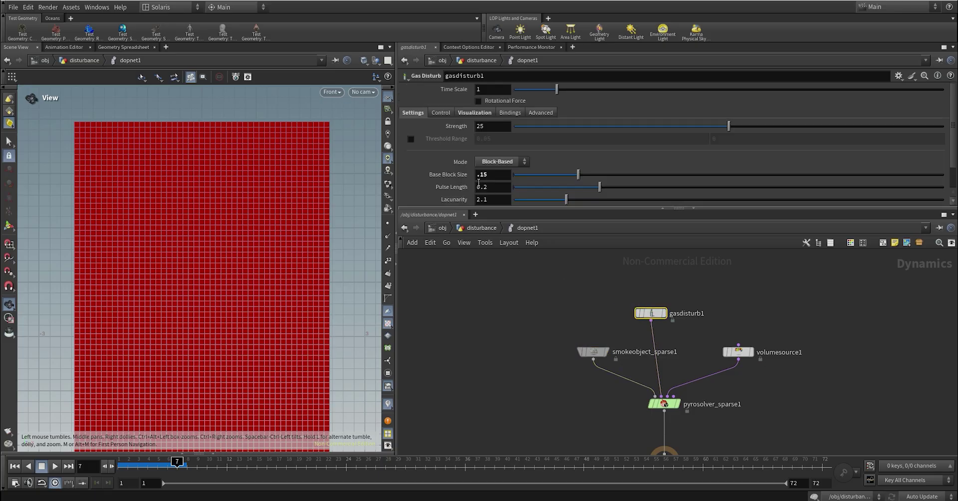
Enable the Gas Disturb node's Threshold Range and set the smoke object's Voxel Size to 0.08
click(410, 138)
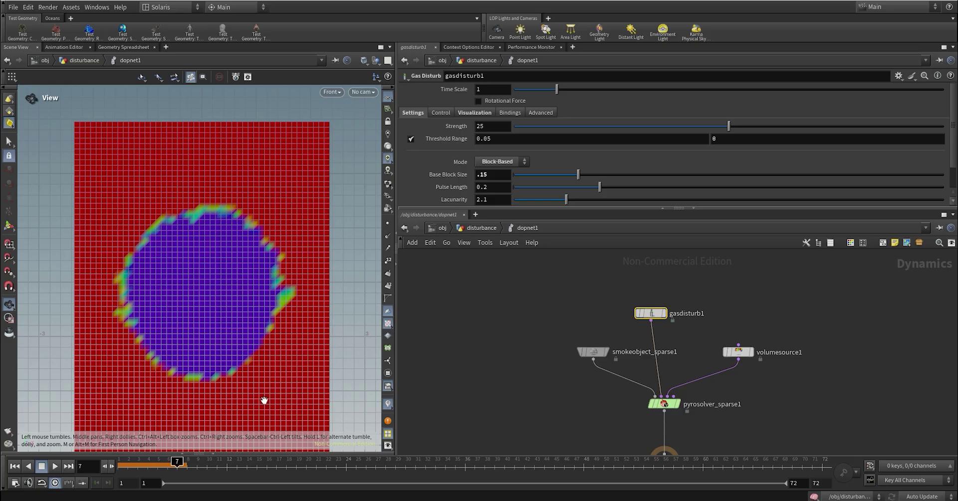
click(593, 351)
scroll(478, 140, up, 5)
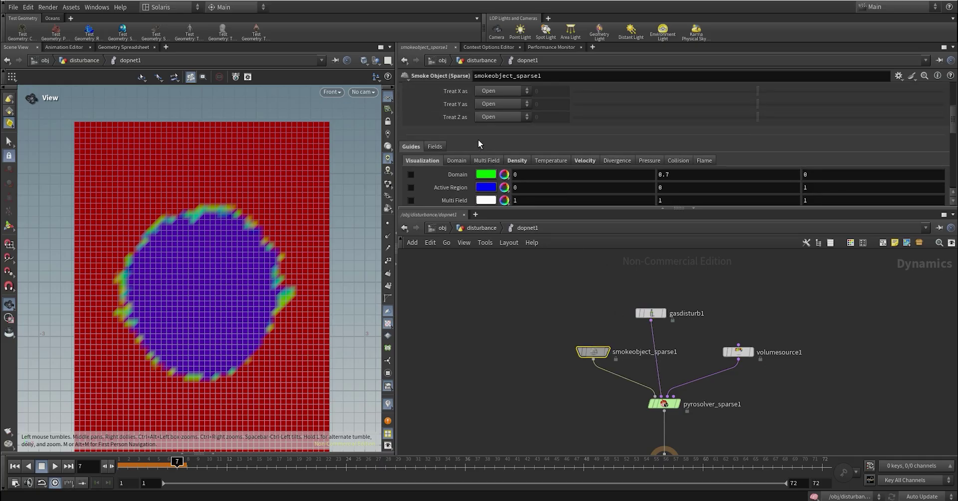
click(485, 115)
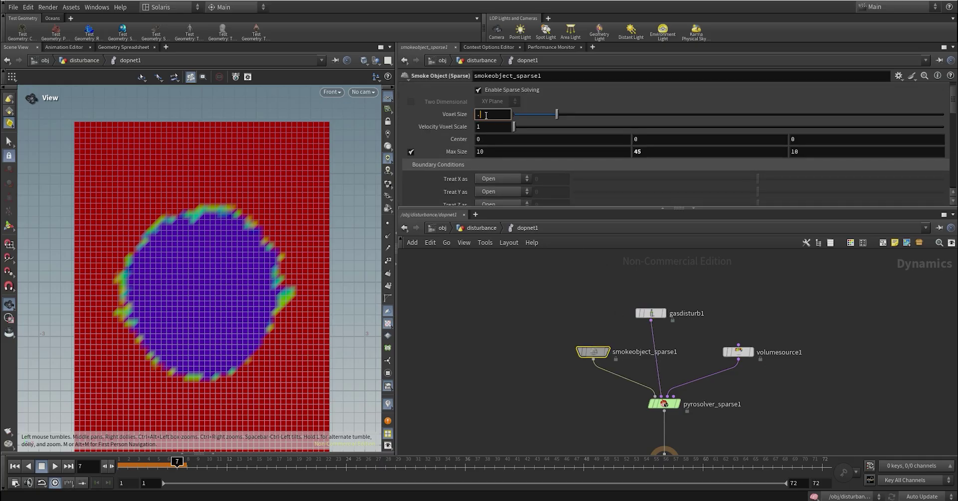
text(8)
key(Return)
Replay the simulation from the start to frame 9 and examine the Gas Disturb node's Threshold Range values
click(121, 464)
key(Up)
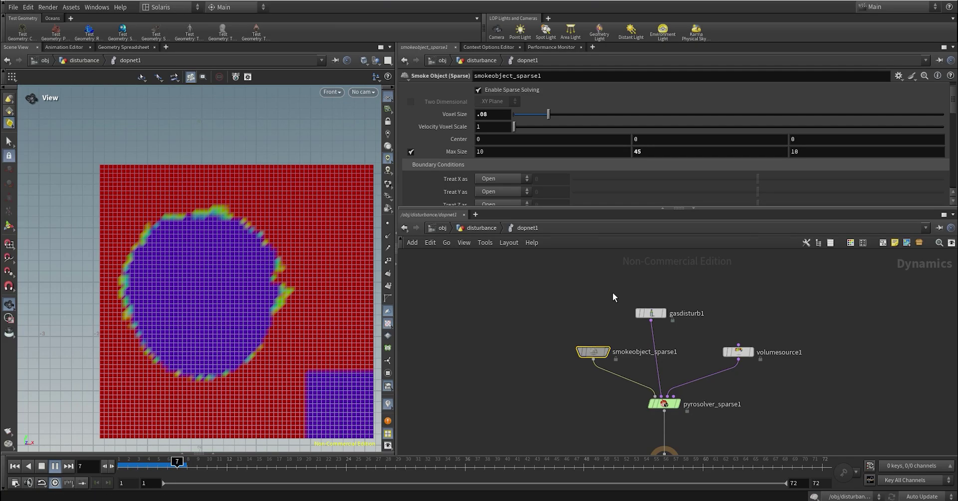
click(653, 313)
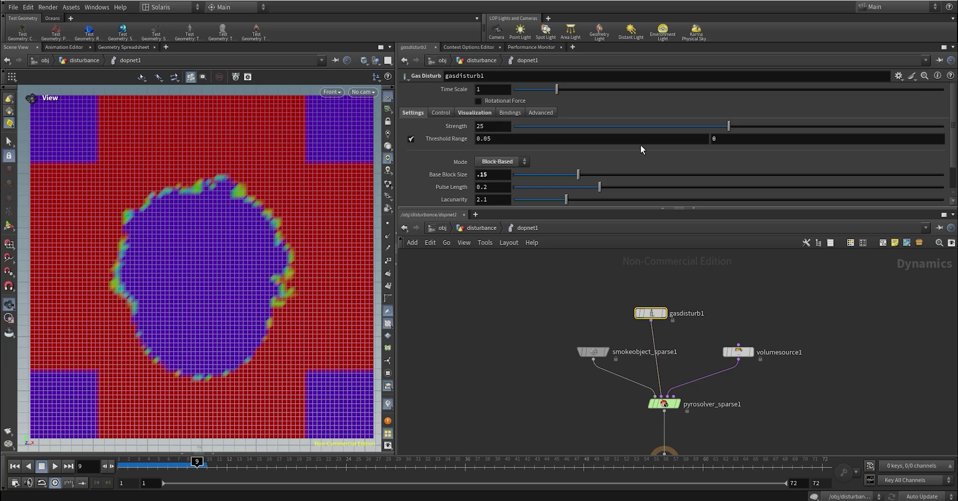
drag(737, 141, 568, 148)
drag(501, 139, 361, 182)
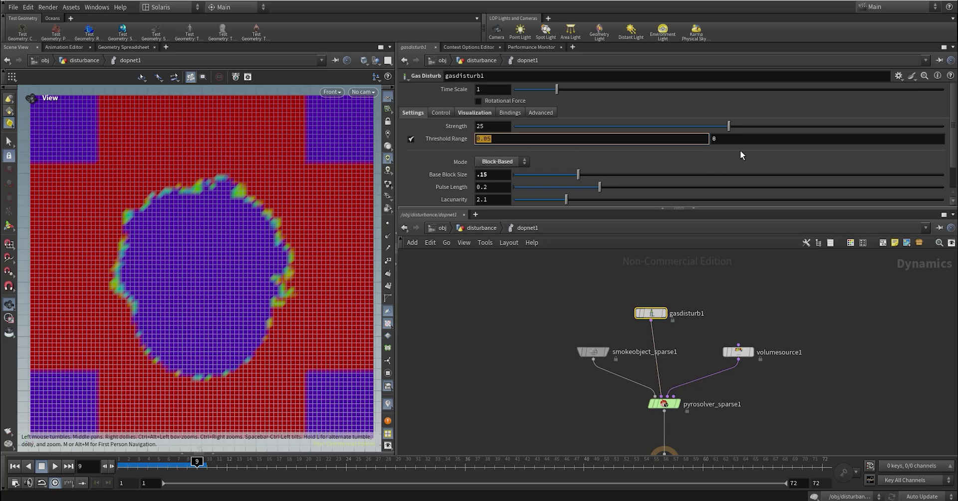
key(shift+Tab)
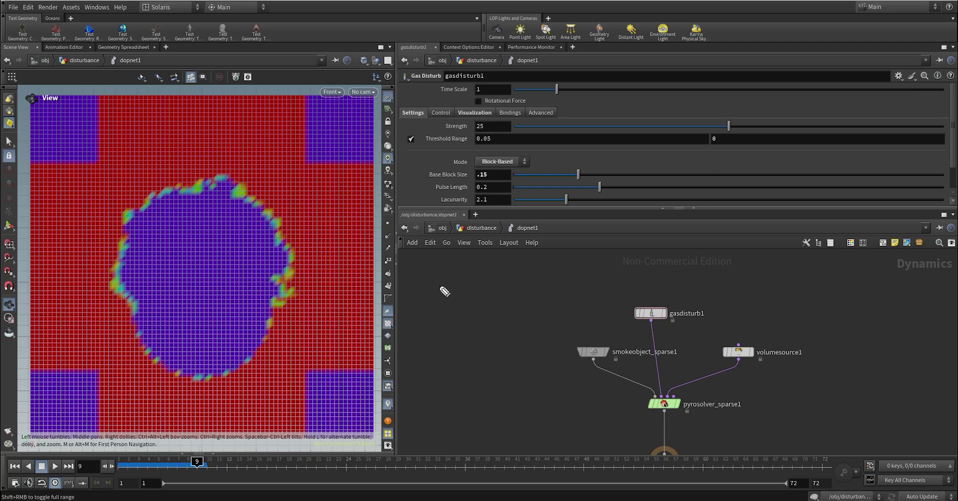
mouse_move(431, 259)
mouse_down()
mouse_move(430, 278)
mouse_move(534, 278)
mouse_up()
drag(545, 246, 549, 273)
mouse_move(537, 261)
mouse_down()
mouse_move(557, 257)
mouse_move(563, 274)
mouse_up()
drag(573, 264, 553, 286)
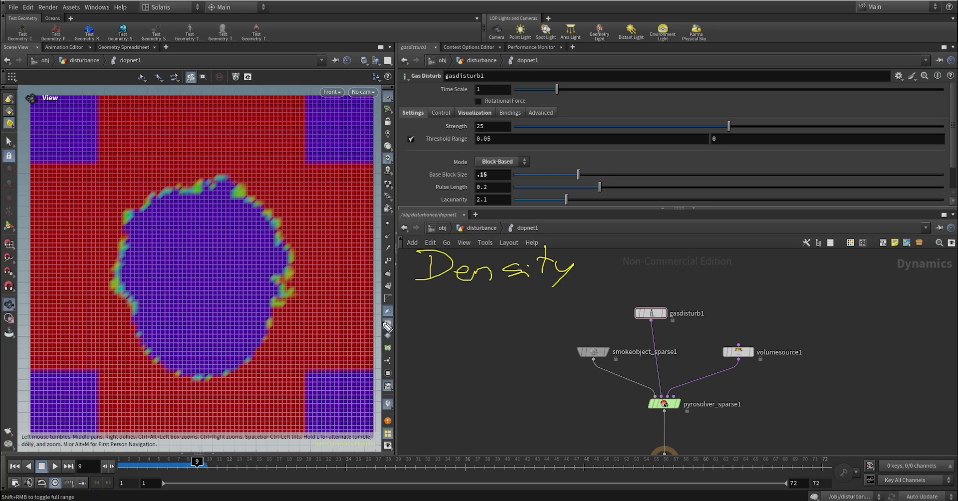
mouse_move(356, 313)
mouse_down()
mouse_move(344, 315)
mouse_move(358, 332)
mouse_move(409, 308)
mouse_move(424, 322)
mouse_move(563, 320)
mouse_move(608, 306)
mouse_move(585, 303)
mouse_up()
click(372, 323)
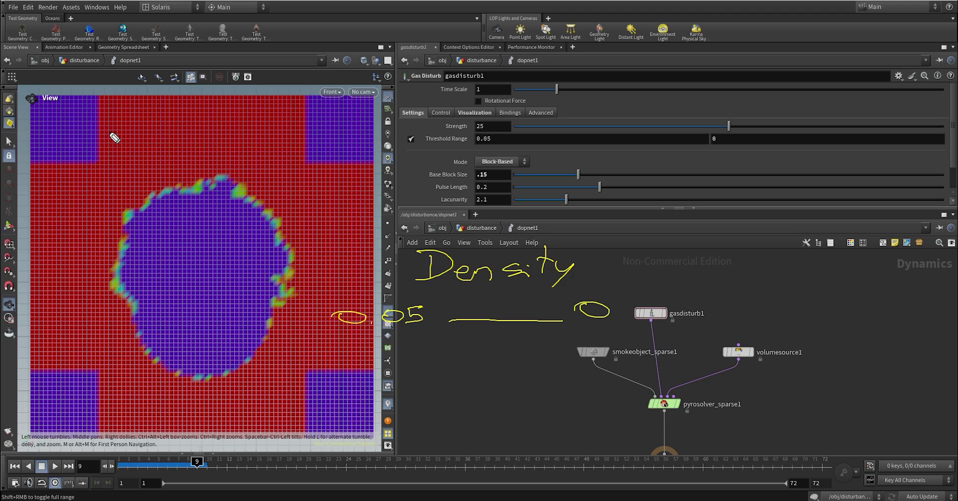
mouse_move(600, 331)
mouse_down()
mouse_move(607, 381)
mouse_move(618, 371)
mouse_up()
mouse_move(604, 403)
mouse_down()
mouse_move(618, 391)
mouse_move(599, 422)
mouse_move(621, 419)
mouse_up()
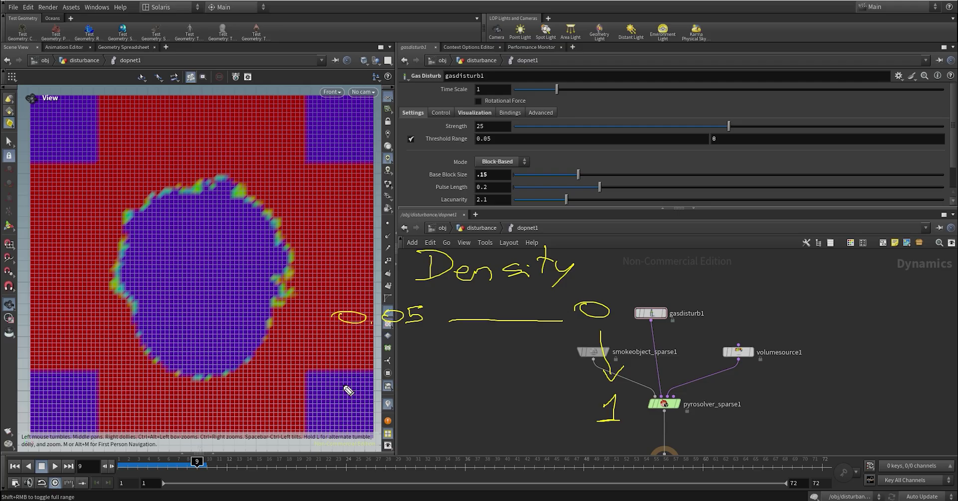
mouse_move(143, 385)
mouse_down()
mouse_move(117, 401)
mouse_move(150, 398)
mouse_up()
mouse_move(137, 388)
mouse_down()
mouse_move(229, 404)
mouse_move(223, 385)
mouse_move(278, 391)
mouse_move(306, 381)
mouse_move(322, 393)
mouse_up()
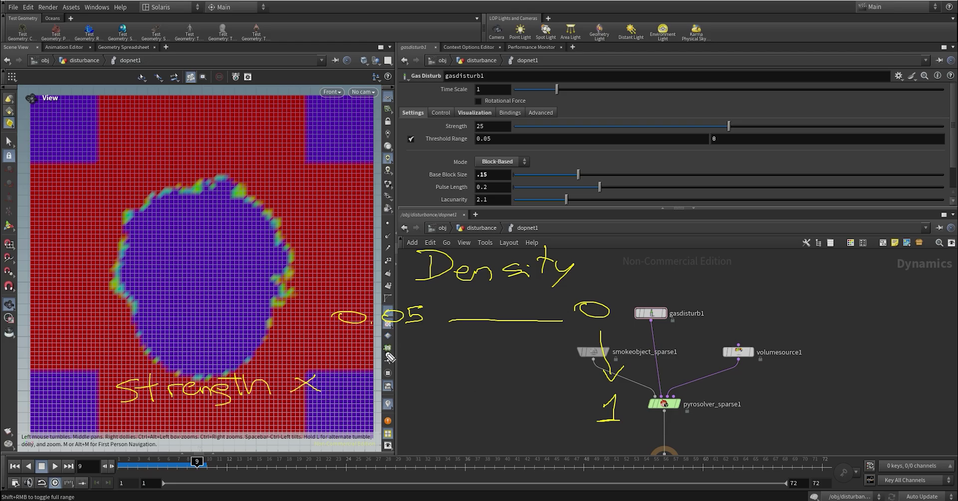
mouse_move(385, 348)
mouse_down()
mouse_move(384, 380)
mouse_move(397, 374)
mouse_move(397, 396)
mouse_move(559, 407)
mouse_up()
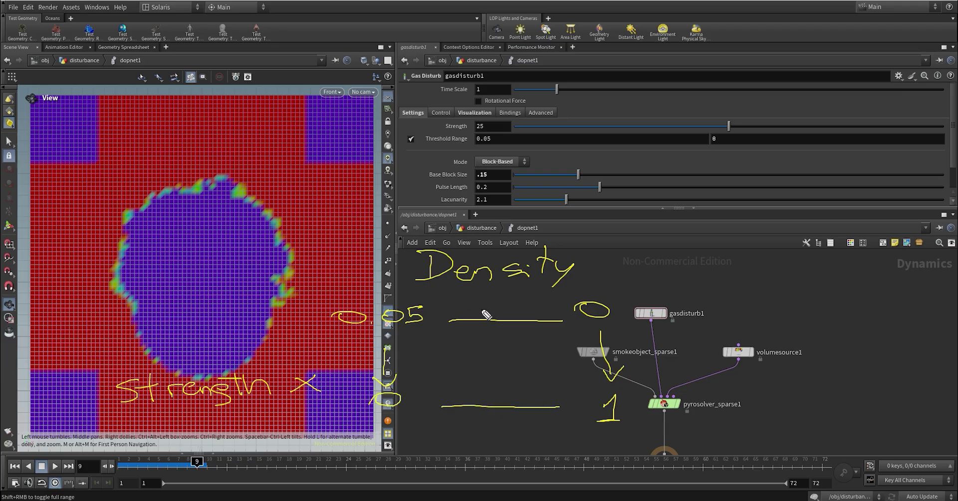
drag(479, 306, 529, 311)
mouse_move(477, 377)
mouse_down()
mouse_move(497, 388)
mouse_move(527, 366)
mouse_up()
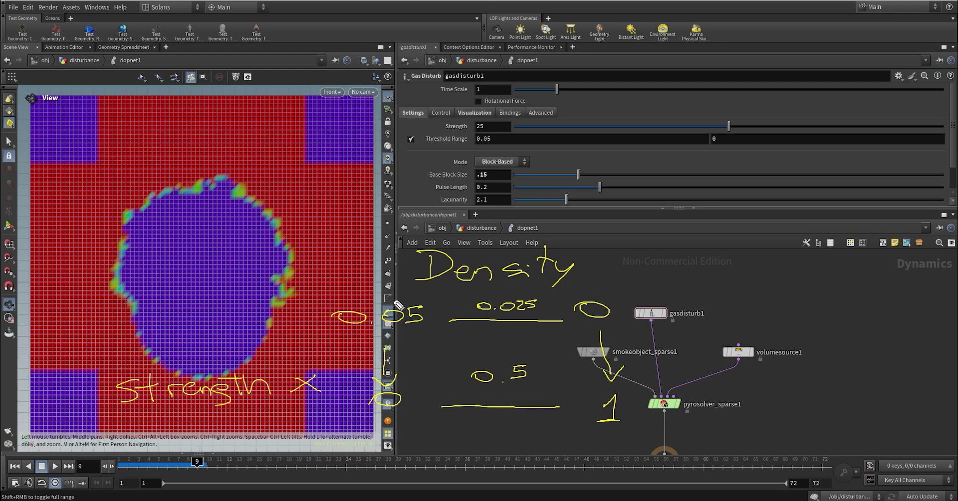
mouse_move(390, 297)
mouse_down()
mouse_move(408, 336)
mouse_move(383, 309)
mouse_up()
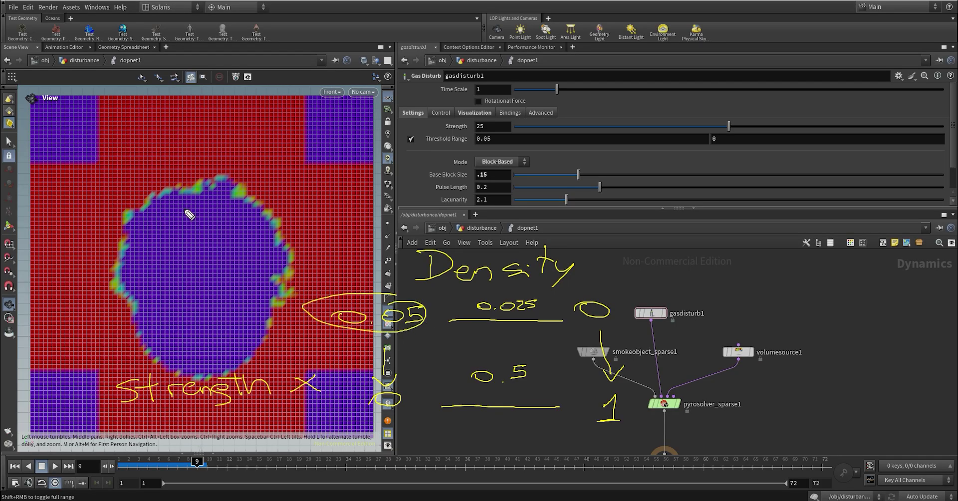
mouse_move(199, 203)
mouse_down()
mouse_move(152, 252)
mouse_move(160, 314)
mouse_move(228, 346)
mouse_move(255, 237)
mouse_move(199, 205)
mouse_up()
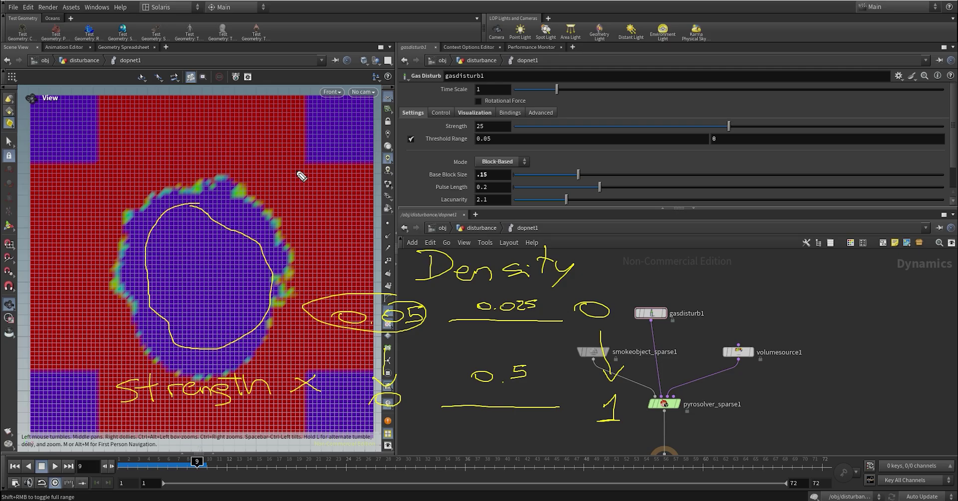
key(Escape)
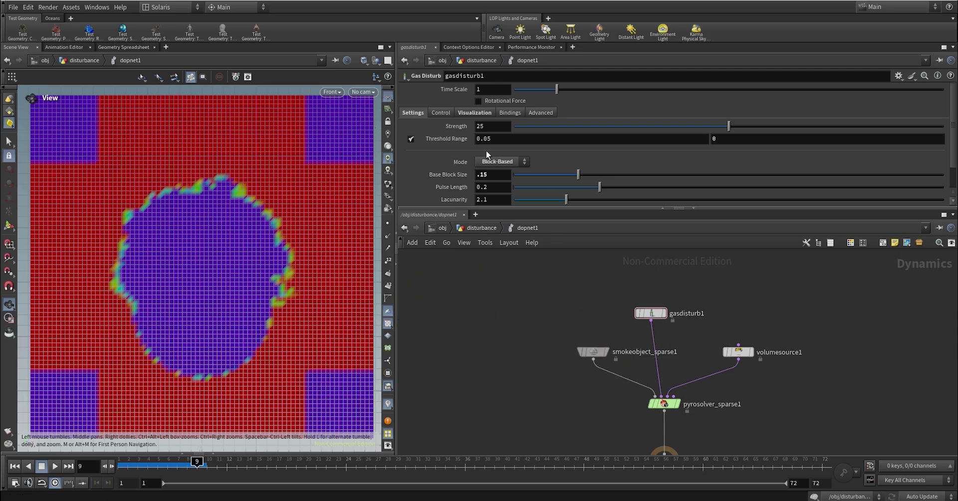
Try 0.5 as the second Threshold Range value of the Gas Disturb node and return it to 0
drag(697, 147, 675, 150)
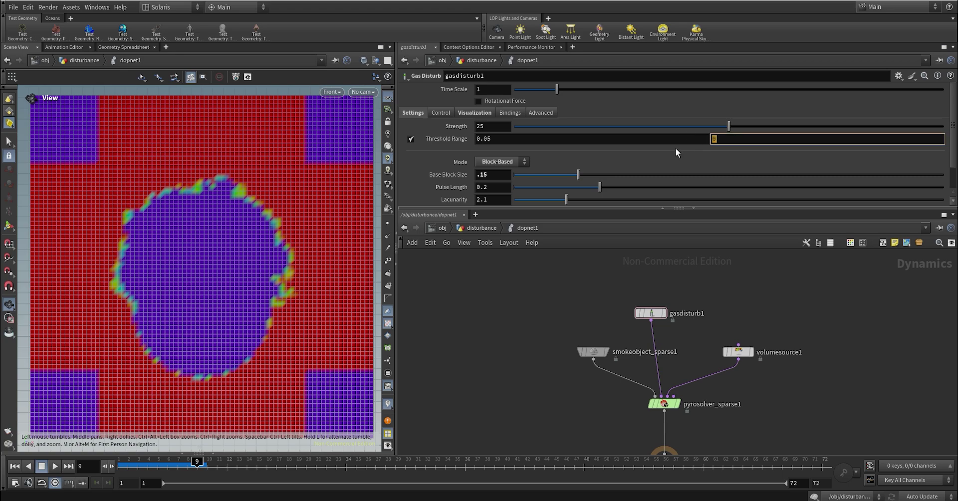
double_click(488, 140)
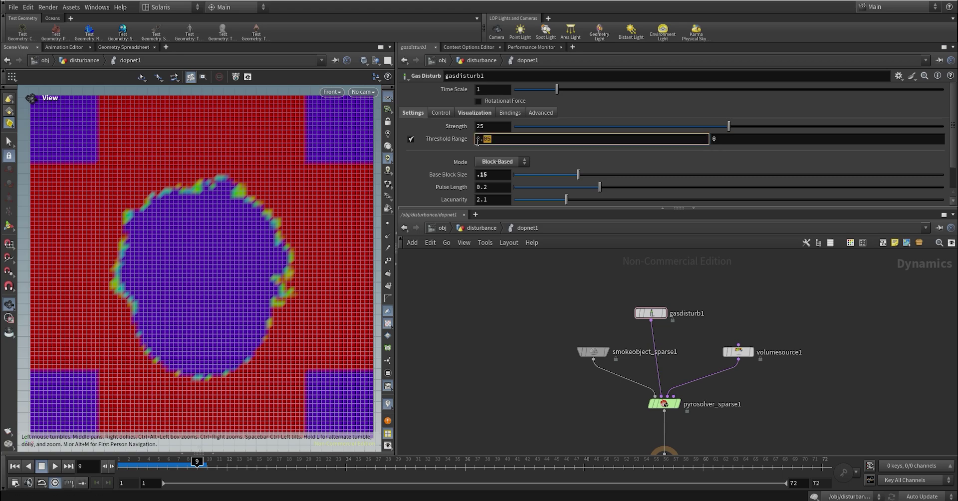
double_click(729, 144)
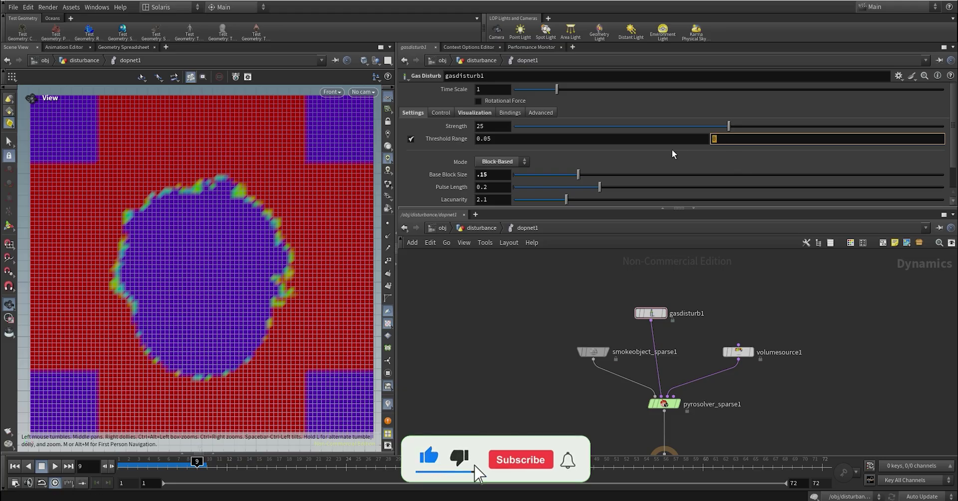
text(.5)
key(Return)
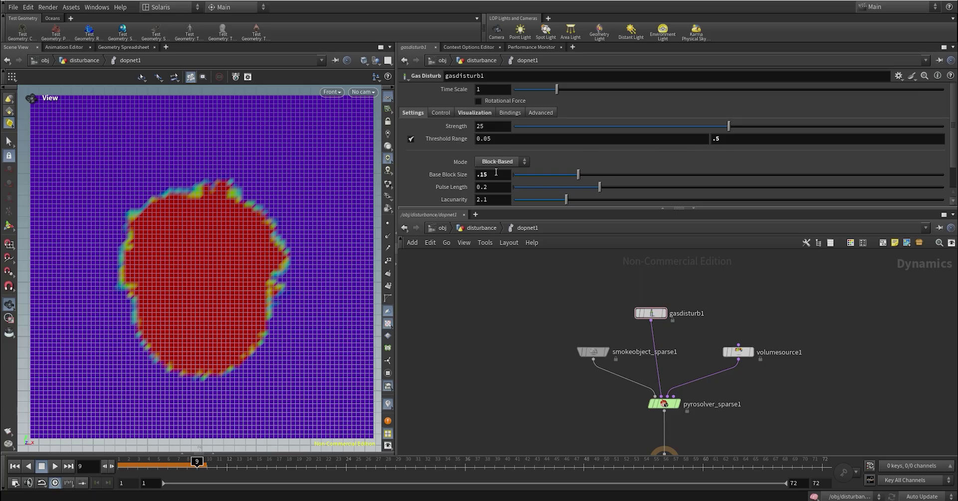
click(731, 139)
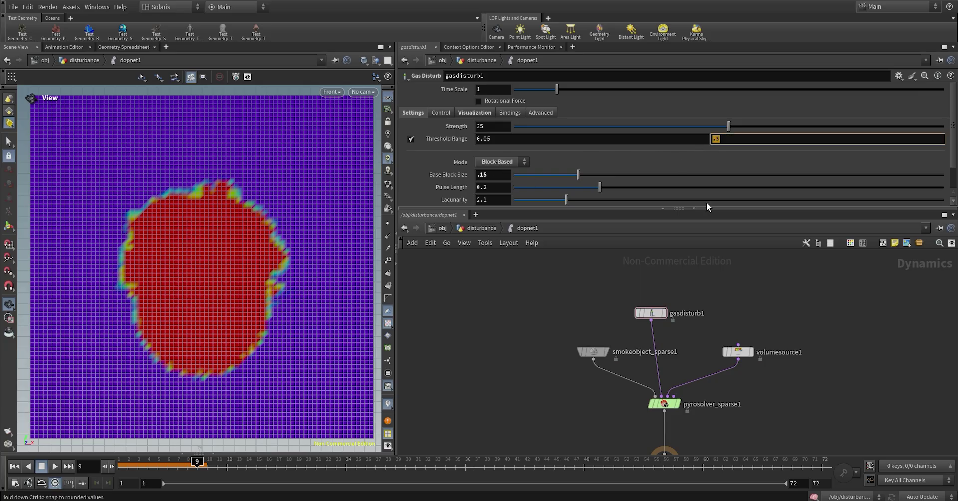
text(0)
key(Return)
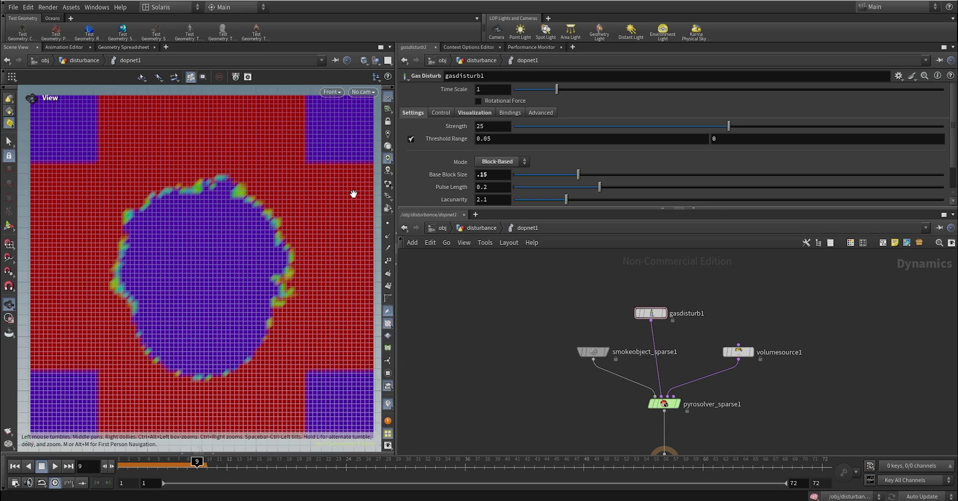
Try 0.2 as the first Threshold Range value of the Gas Disturb node and return it to 0.05
click(482, 142)
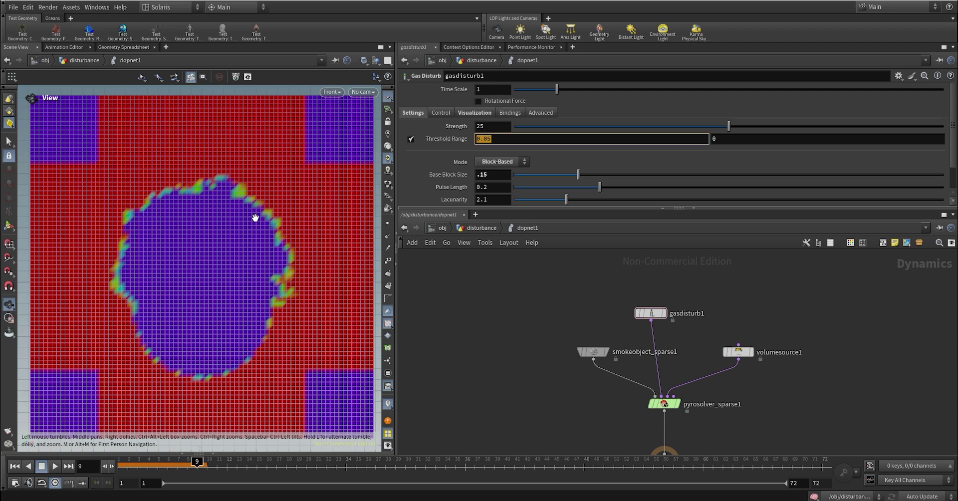
text(.2)
key(Return)
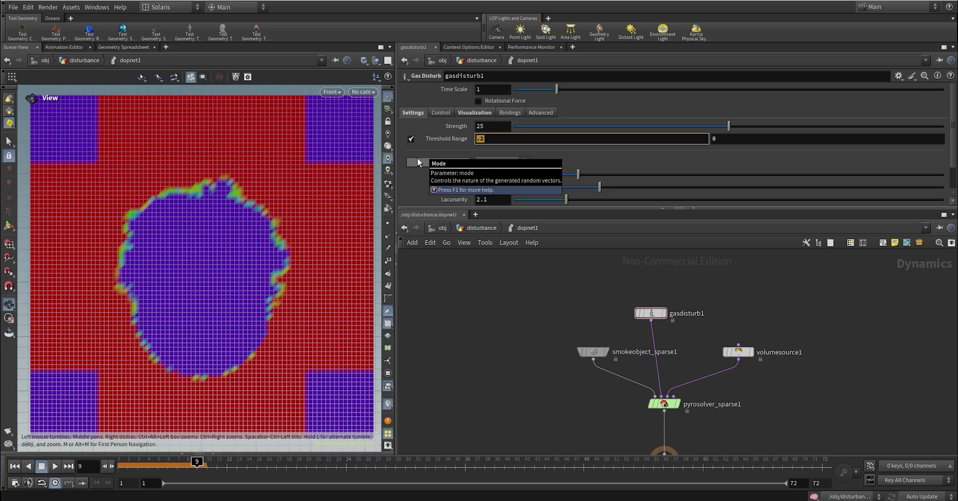
text(0.05)
key(Return)
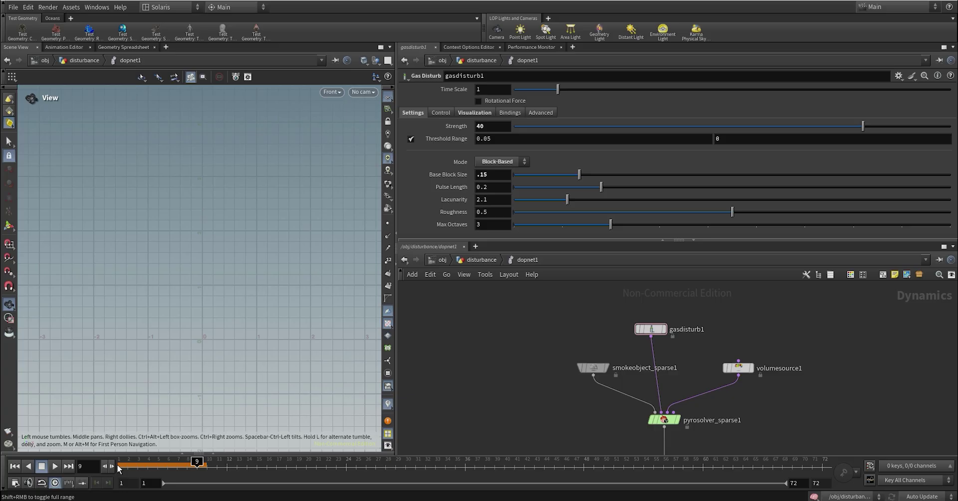
Replay the simulation from the start to frame 11 and inspect the disturbance forces around the smoke
click(118, 470)
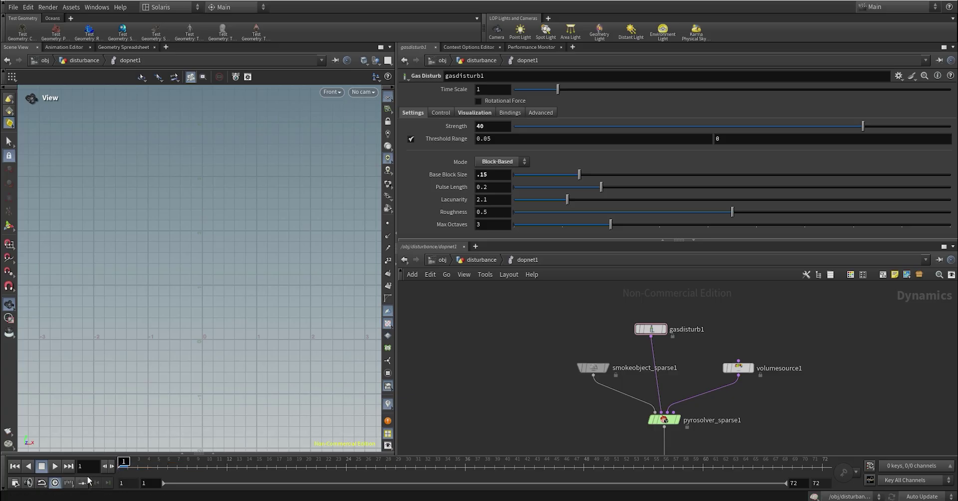
key(Up)
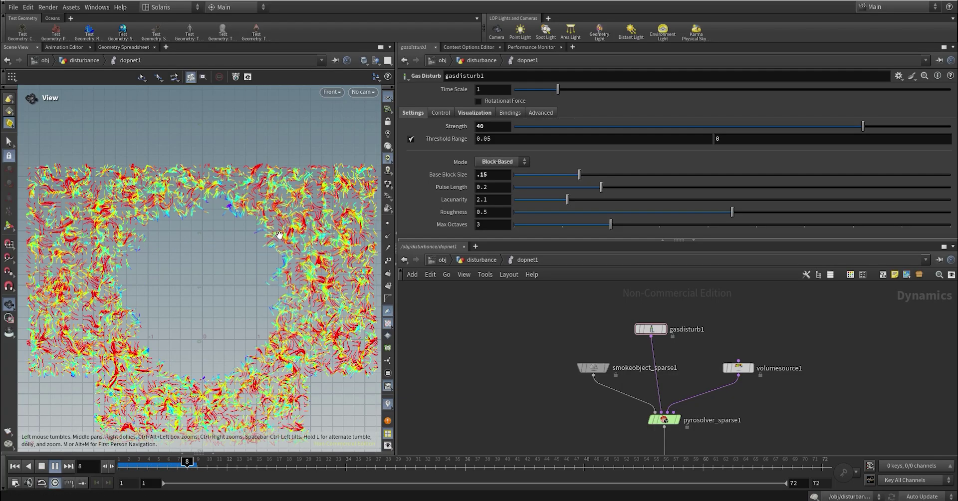
key(Up)
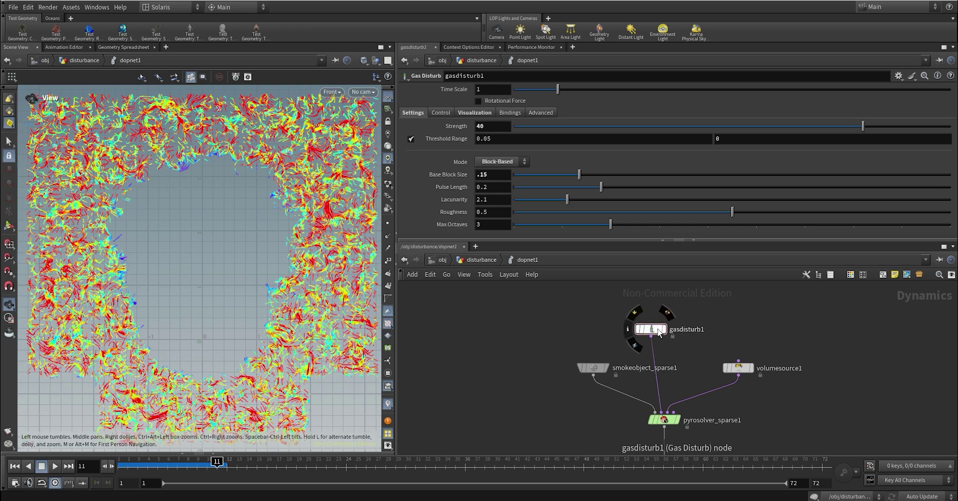
drag(650, 329, 642, 316)
scroll(282, 234, down, 3)
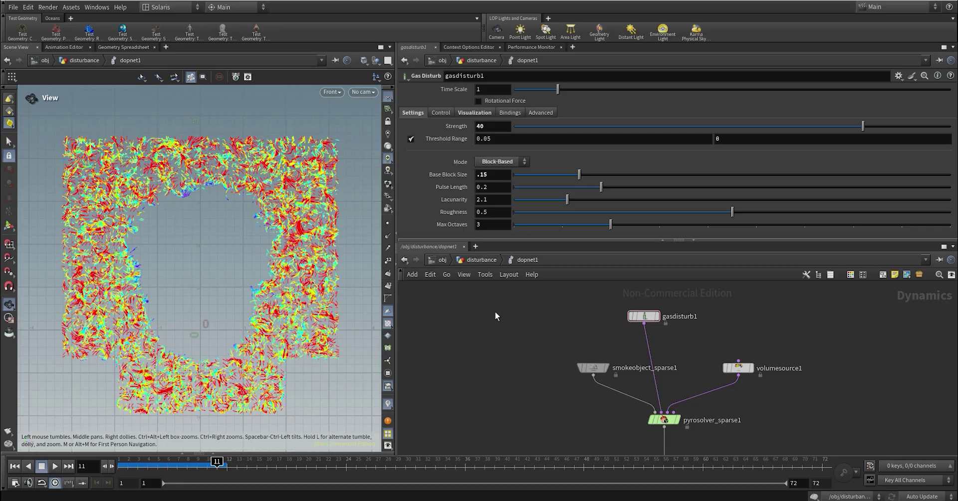
Turn on the Density guide of the smoke object
click(593, 367)
scroll(476, 184, down, 5)
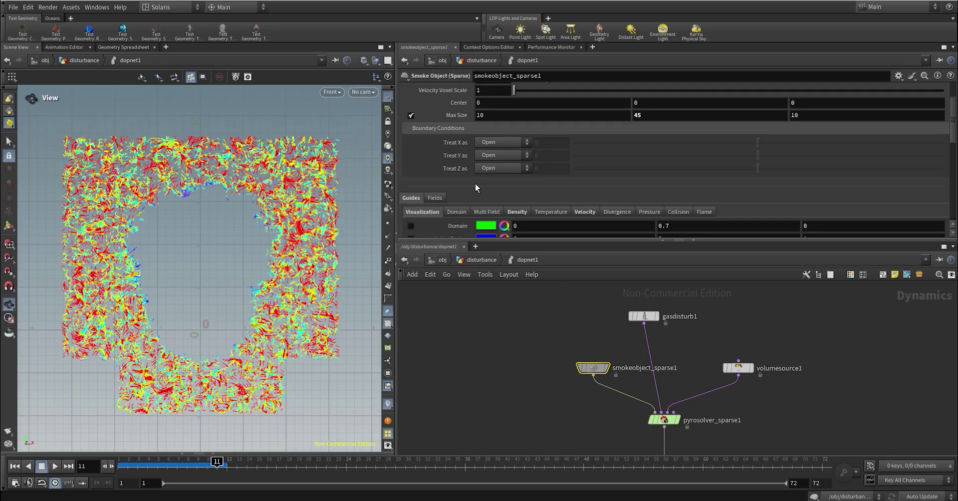
click(410, 177)
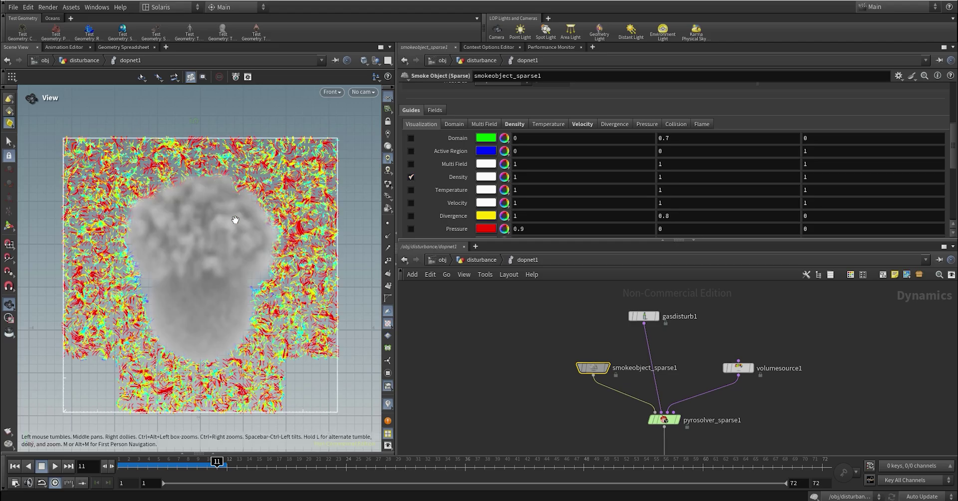
Turn off Visualize Disturbance on the Gas Disturb node and scrub the simulation back to frame 2
drag(680, 321, 626, 296)
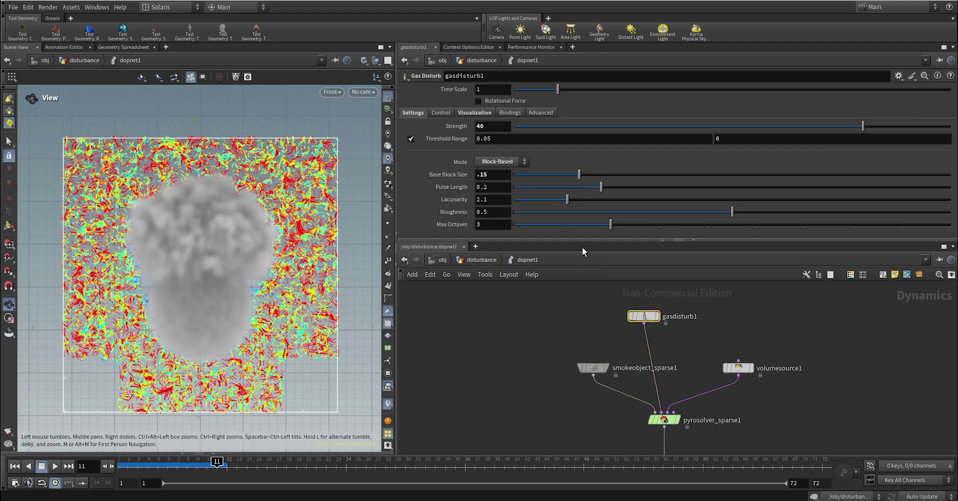
click(474, 113)
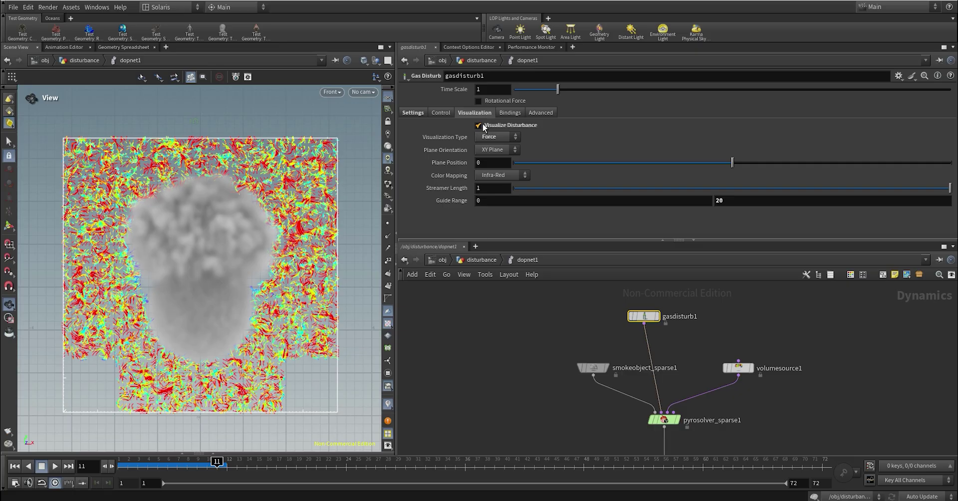
click(479, 125)
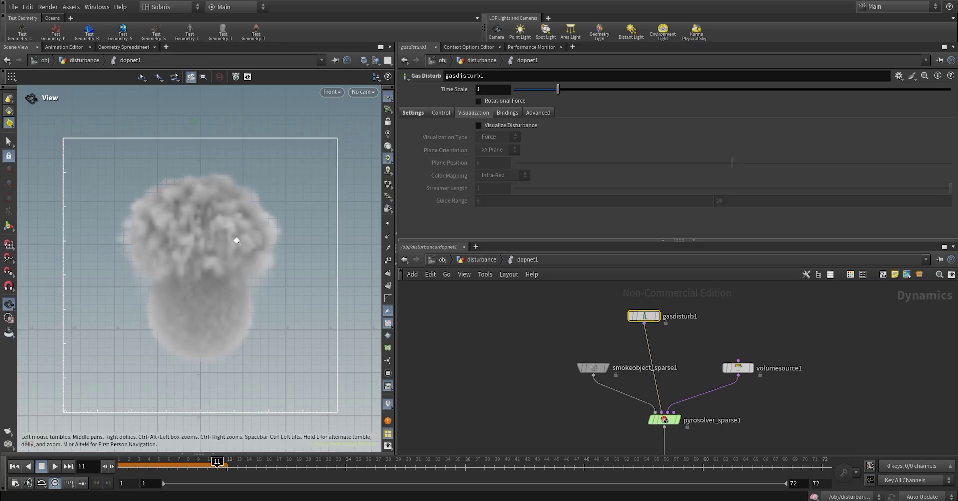
drag(188, 460, 128, 462)
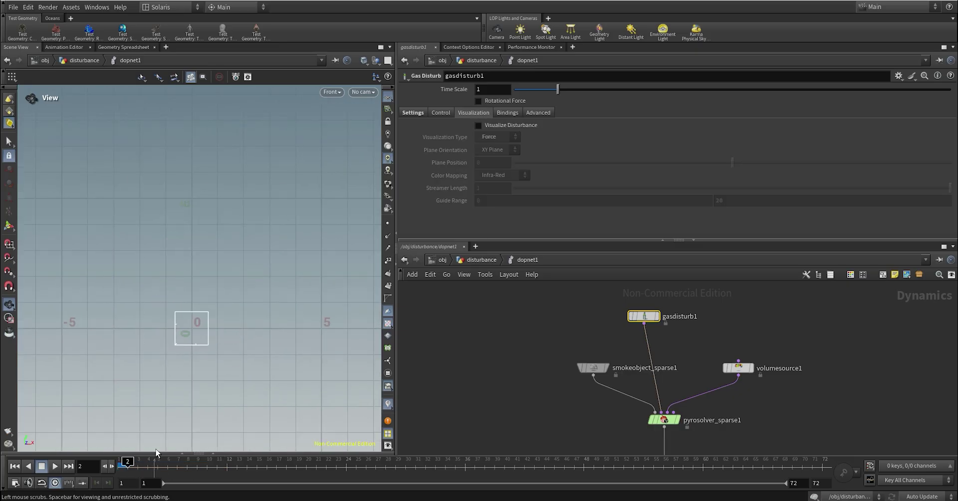
Run the simulation to frame 18 and check the smoke object's voxel size, returning to the Gas Disturb settings
key(Up)
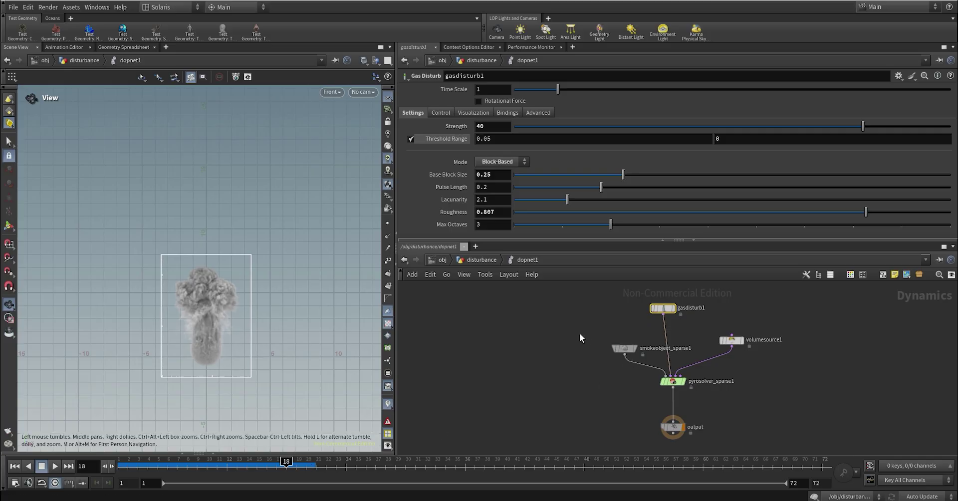
click(624, 348)
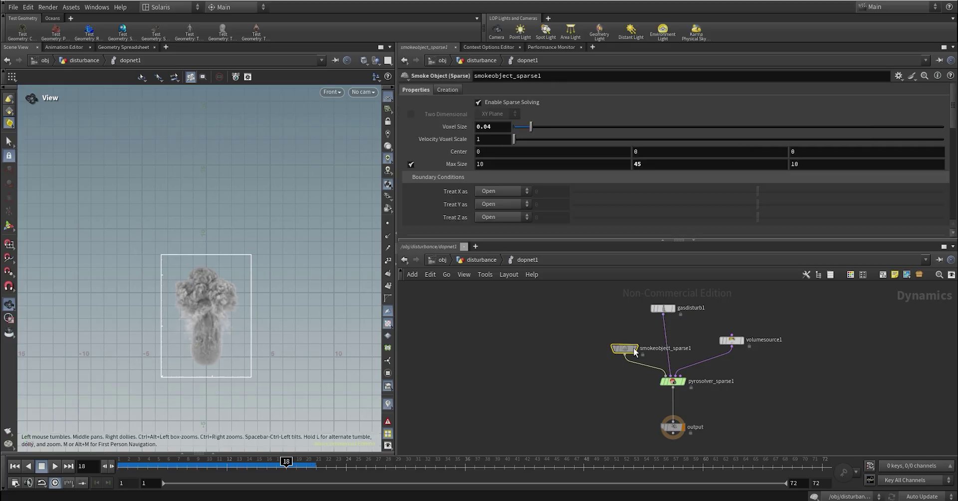
click(496, 126)
click(663, 308)
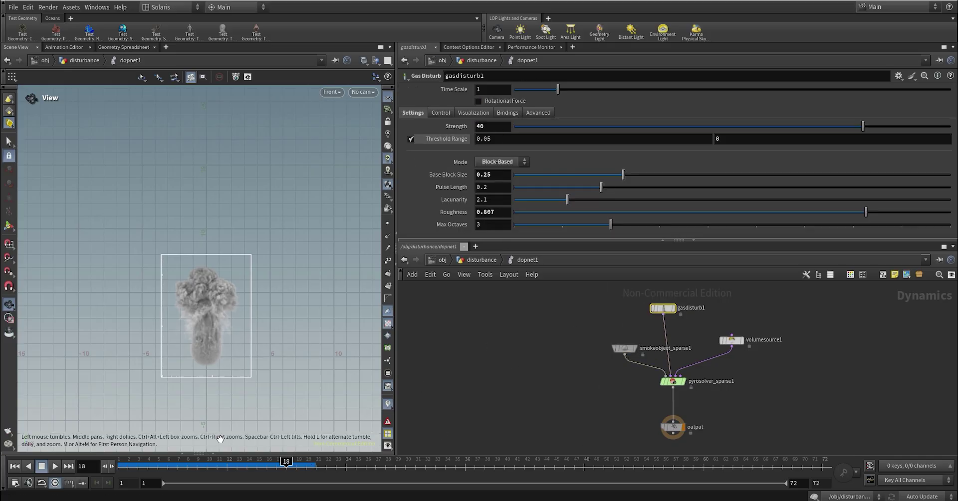
Scrub the simulated frames between 9 and 20 and inspect the disturbed smoke up close, ending on frame 19
mouse_move(305, 464)
mouse_down()
mouse_move(180, 463)
mouse_move(286, 463)
mouse_up()
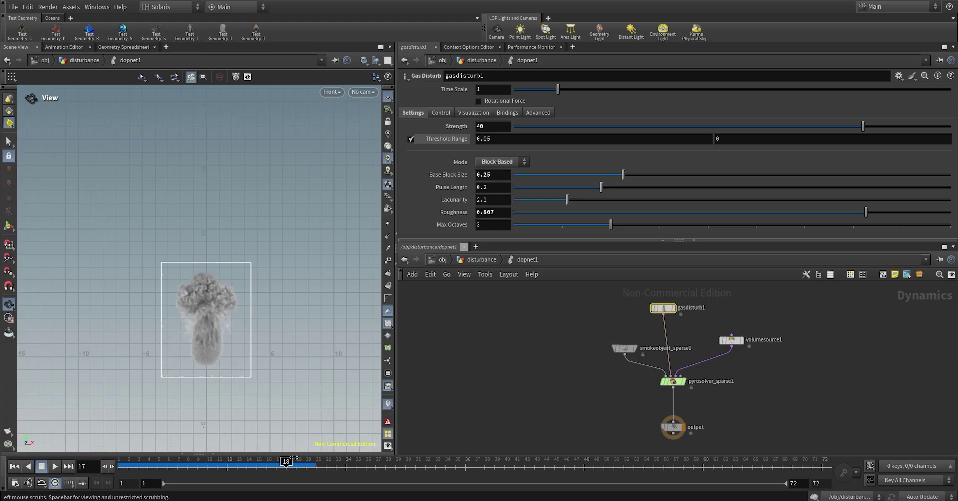
scroll(213, 299, up, 3)
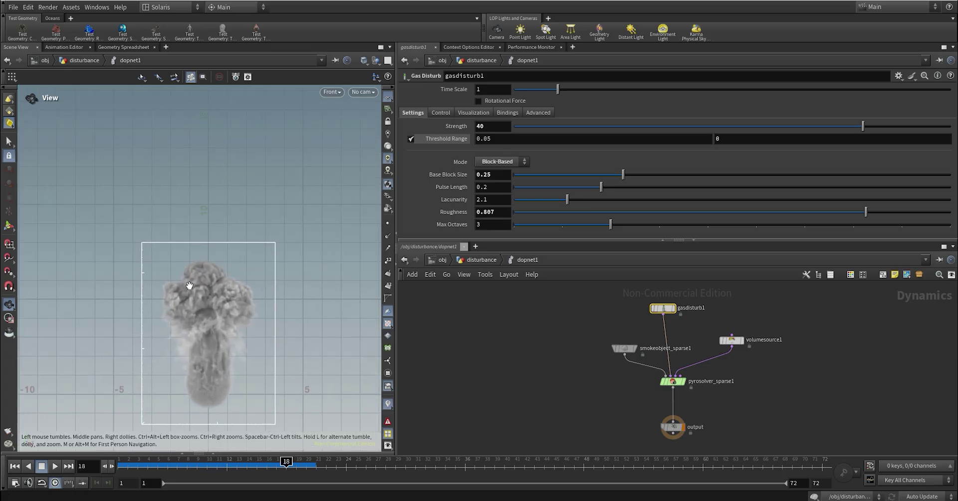
scroll(190, 286, up, 2)
click(309, 462)
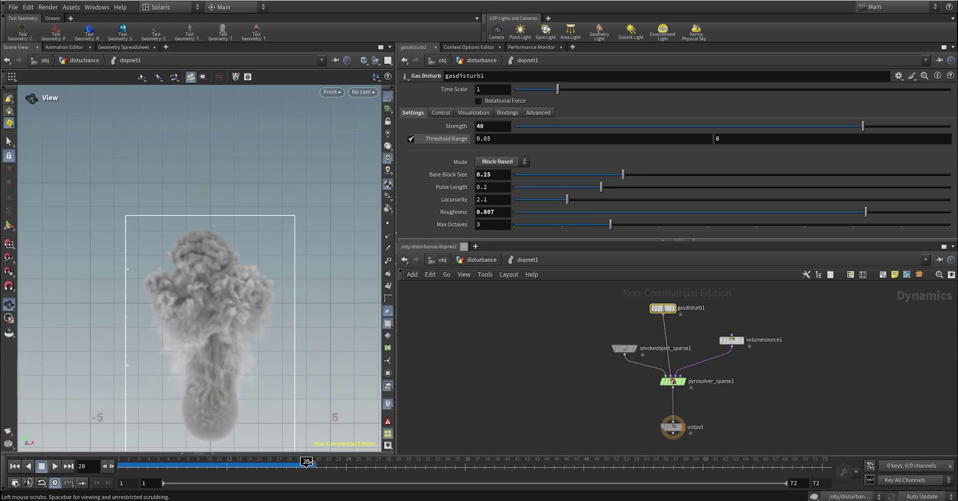
click(212, 464)
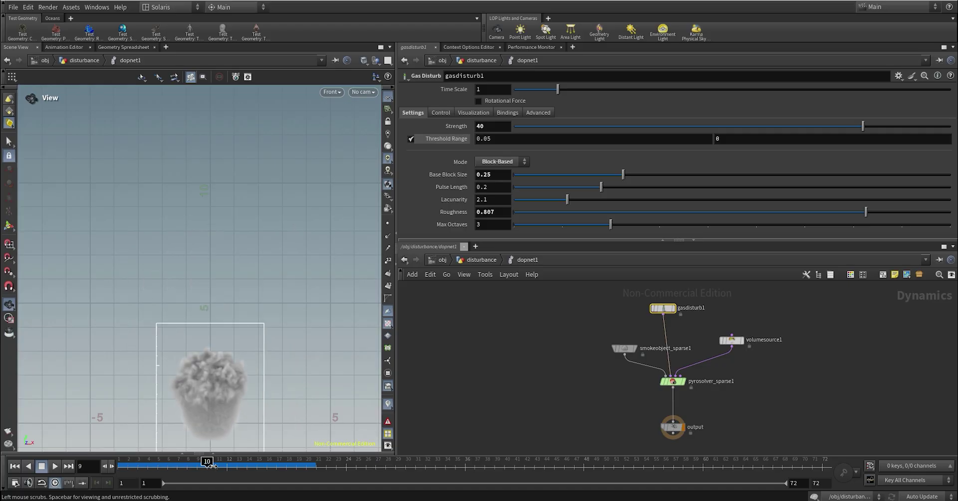
drag(212, 464, 296, 465)
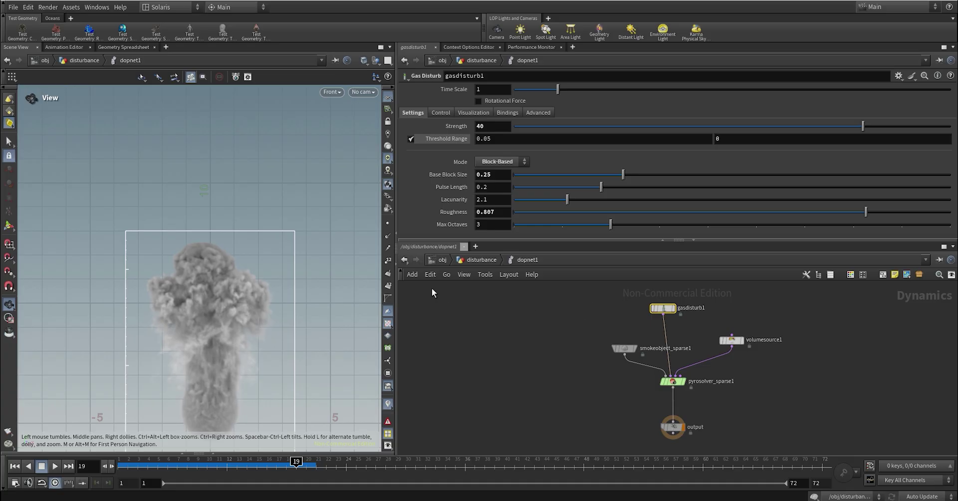
scroll(231, 272, down, 3)
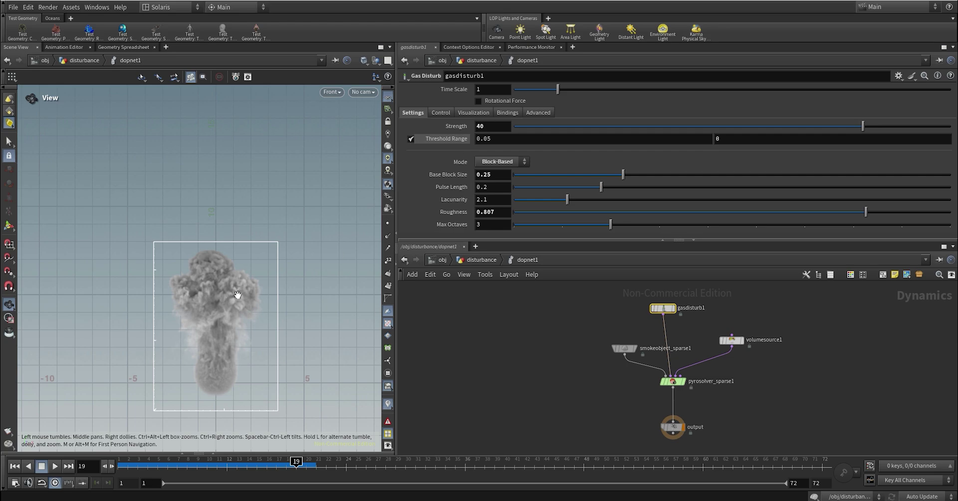
scroll(237, 291, down, 2)
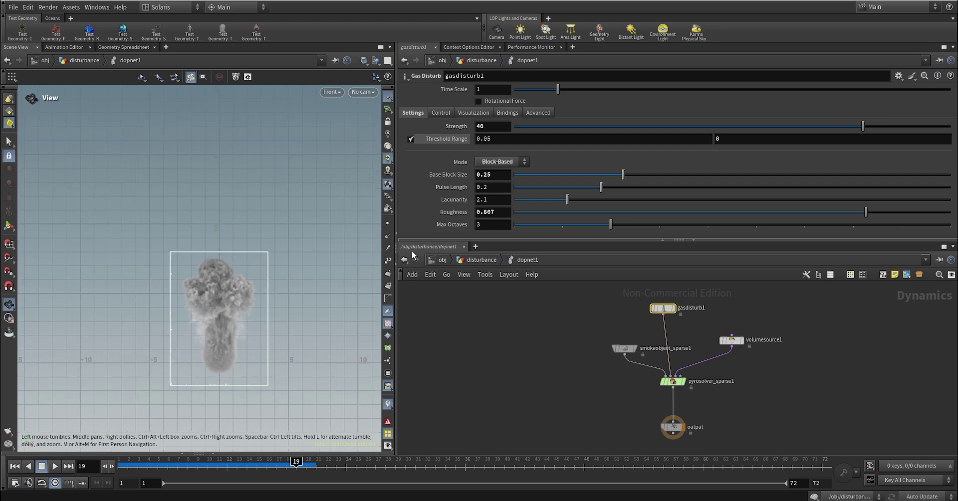
click(487, 174)
scroll(251, 307, down, 5)
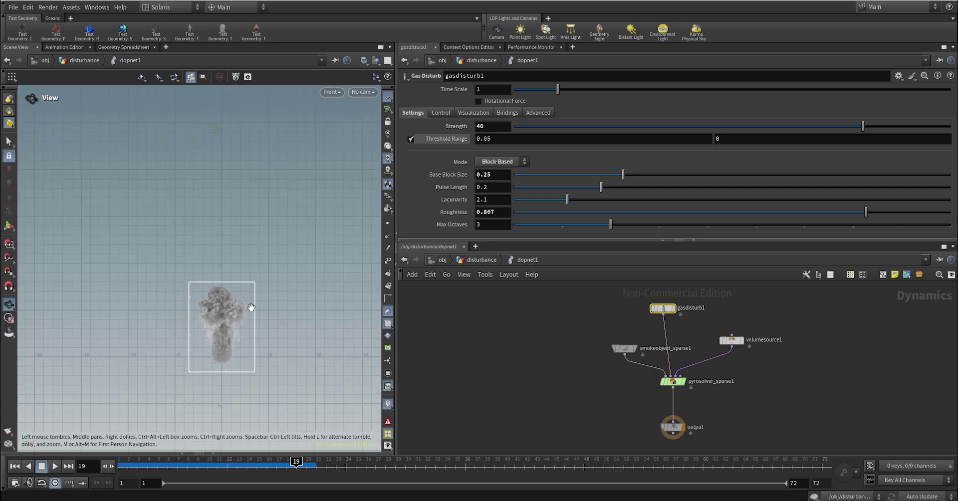
middle_drag(250, 320, 243, 325)
key(alt+d)
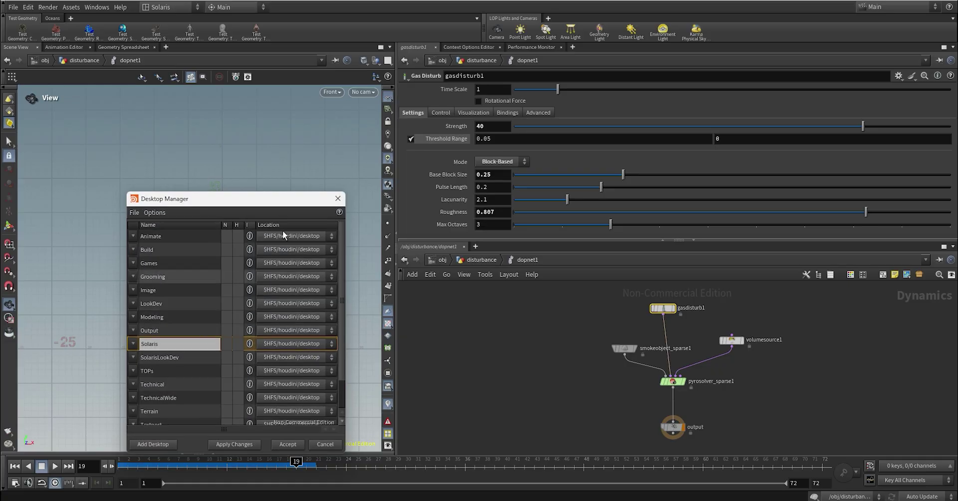
click(339, 199)
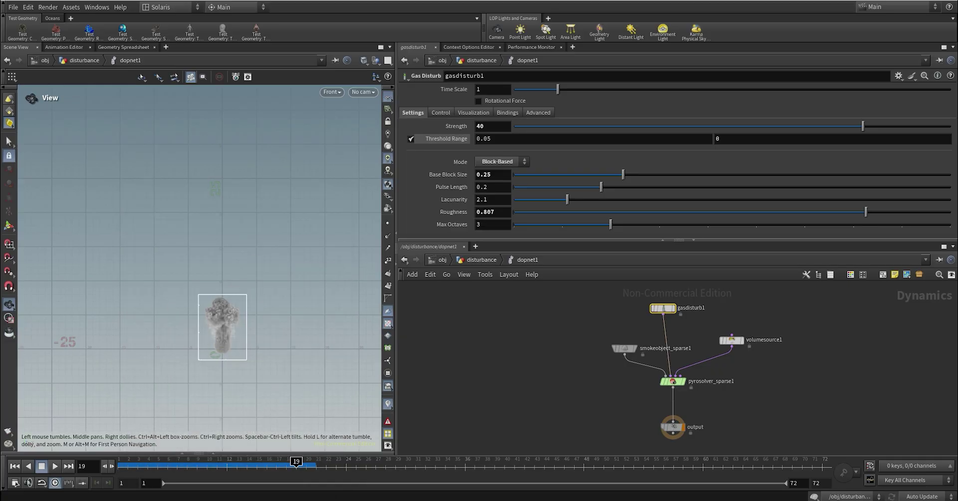
Compare frames 18 to 20 up close, and scrub from the early frames to frame 19 to examine the smoke column
drag(310, 461, 286, 461)
scroll(210, 290, up, 3)
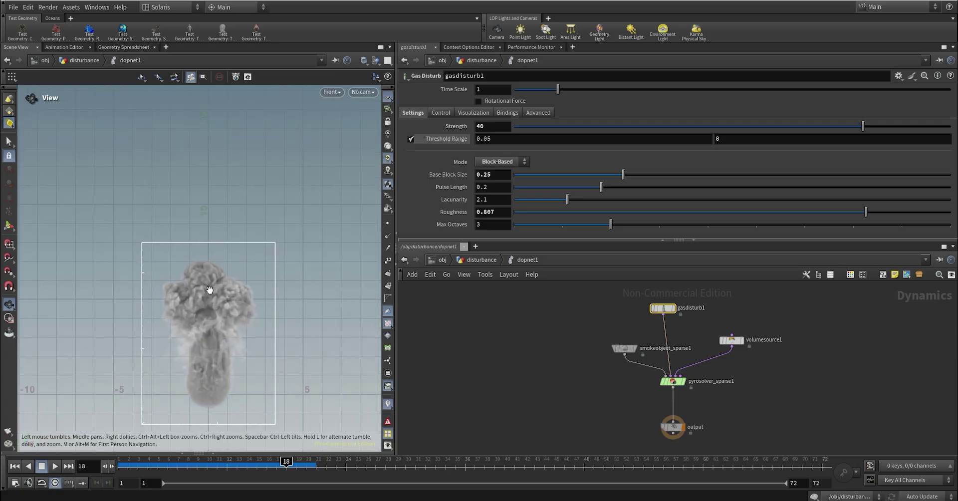
scroll(202, 286, up, 2)
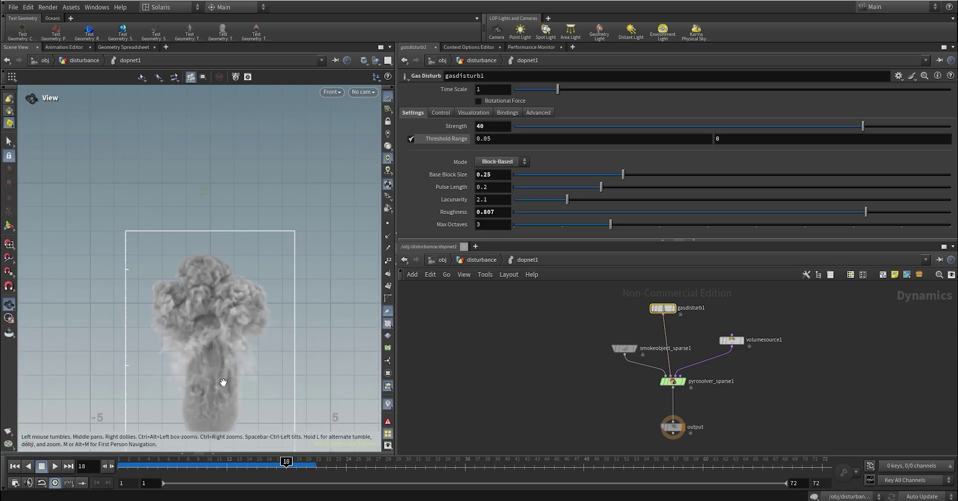
drag(302, 469, 310, 462)
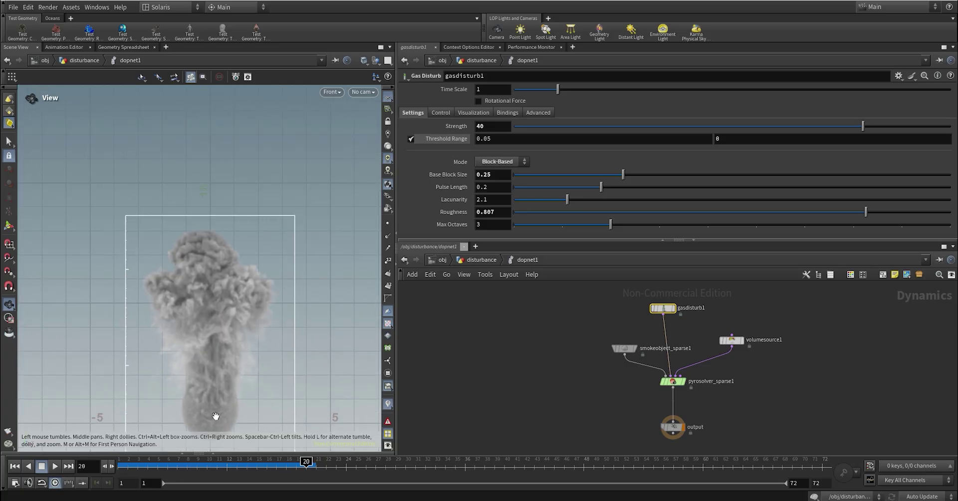
drag(129, 465, 296, 465)
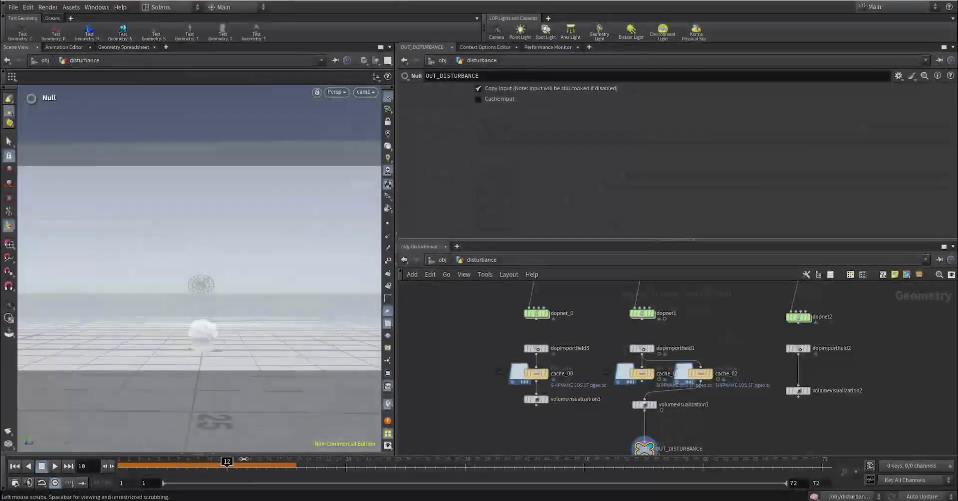
Scrub through the cached smoke at the OUT_DISTURBANCE null to review the disturbed plume through the camera
drag(226, 462, 418, 458)
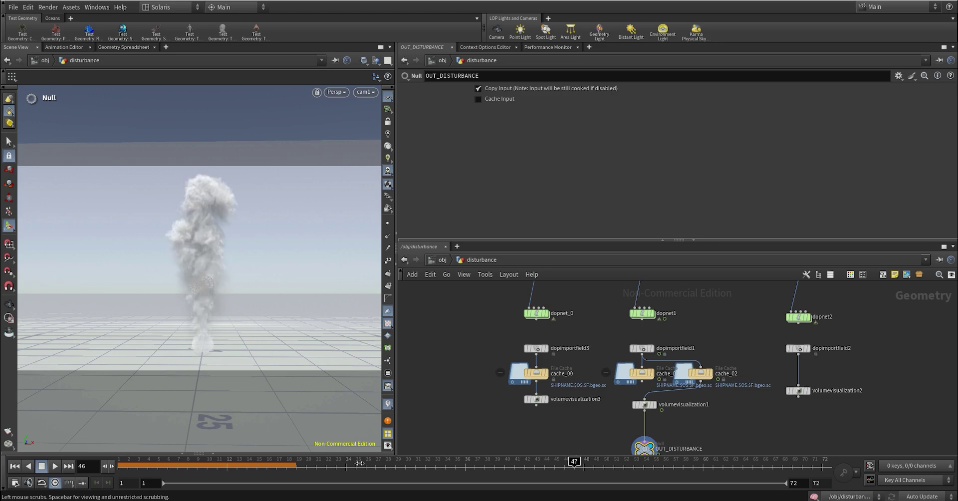
drag(359, 463, 469, 454)
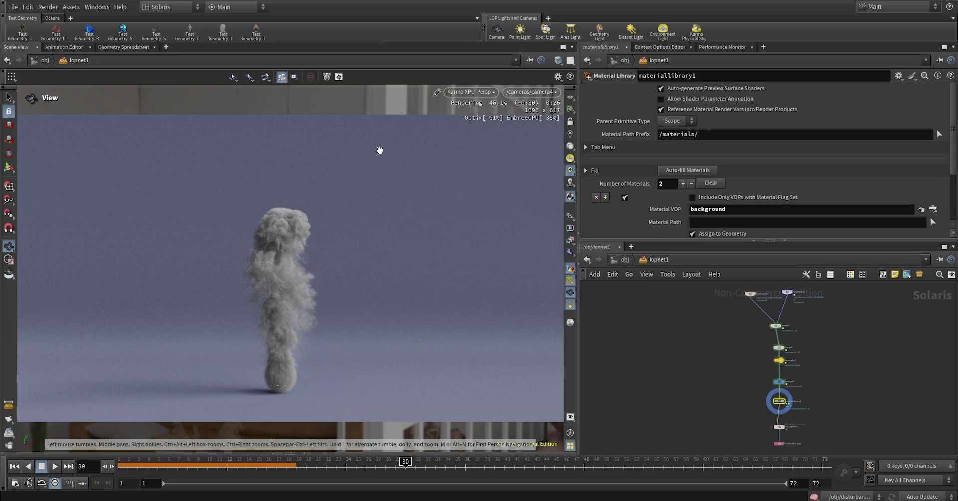